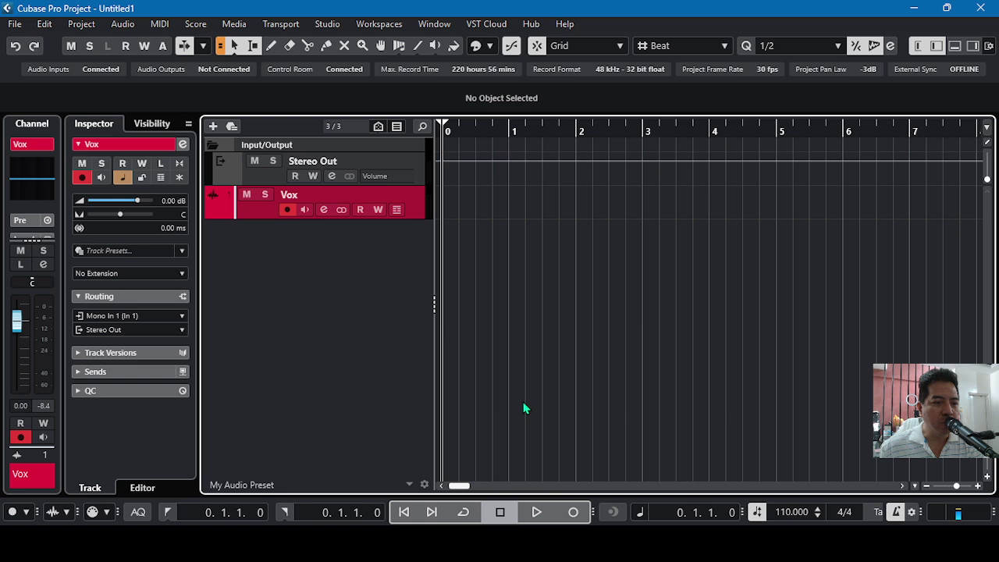
Record the roughly four-bar Vox_07 take, stop it, and return to the project start.
click(576, 517)
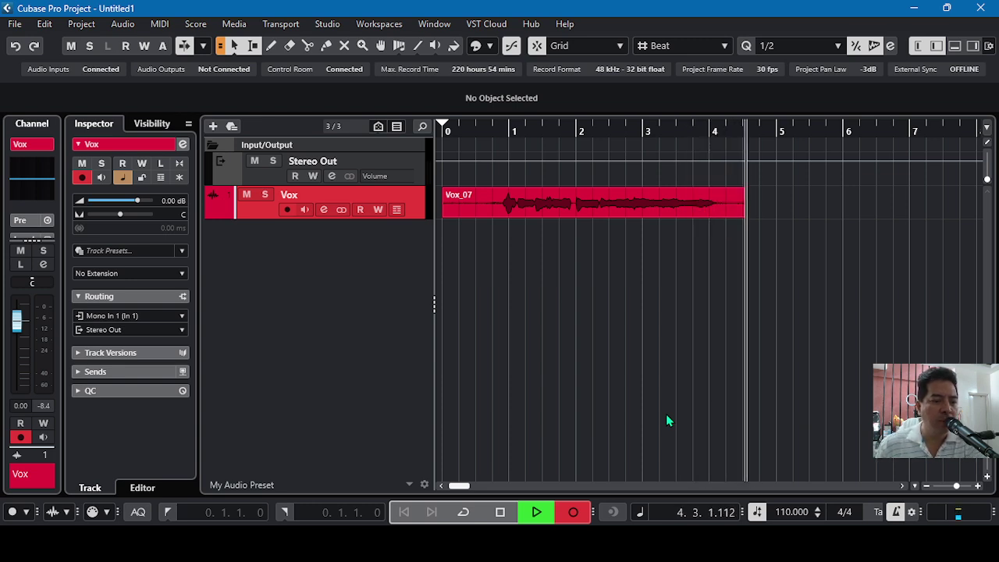
key(space)
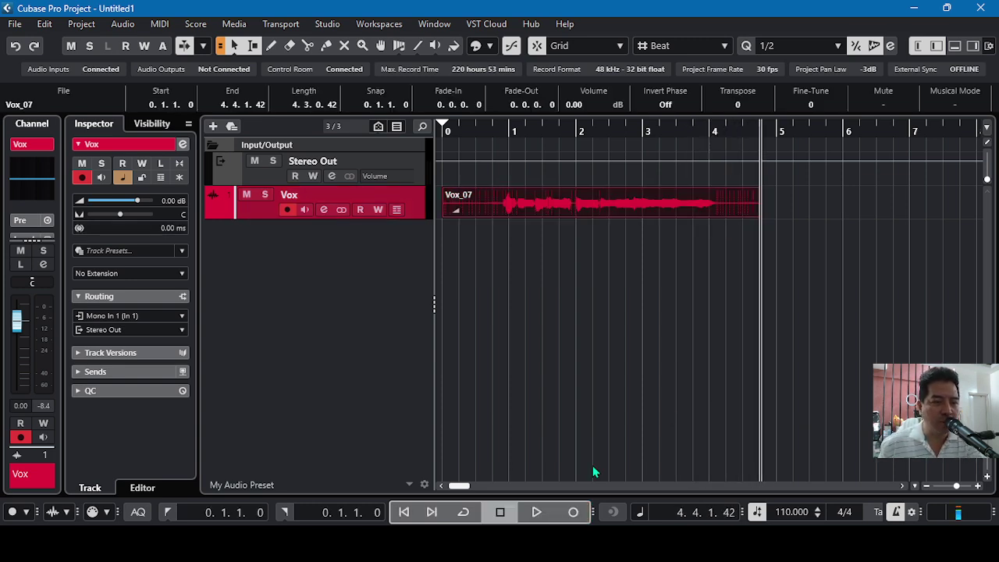
click(408, 518)
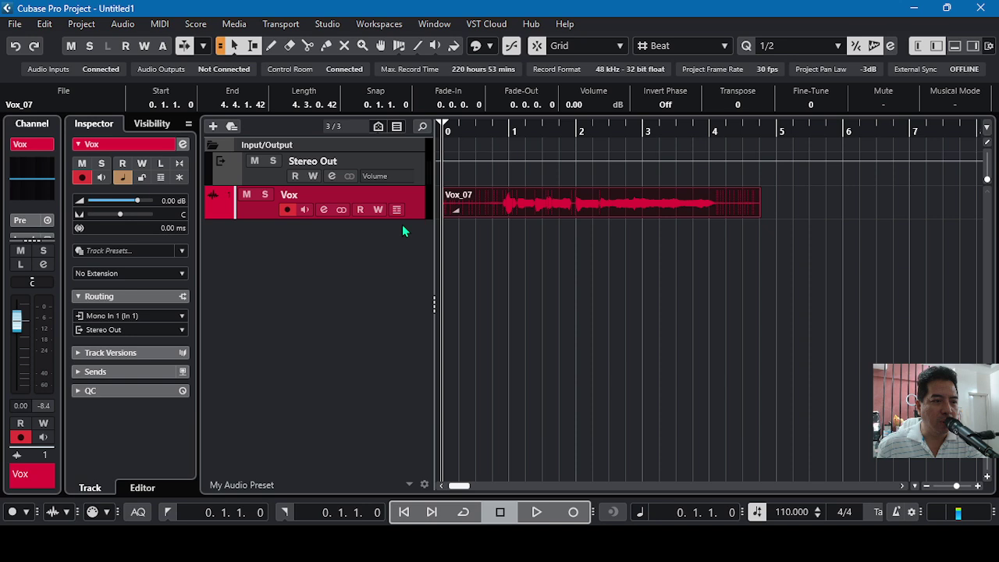
Make the Vox track taller and zoom the timeline in twice with H.
drag(413, 232, 389, 343)
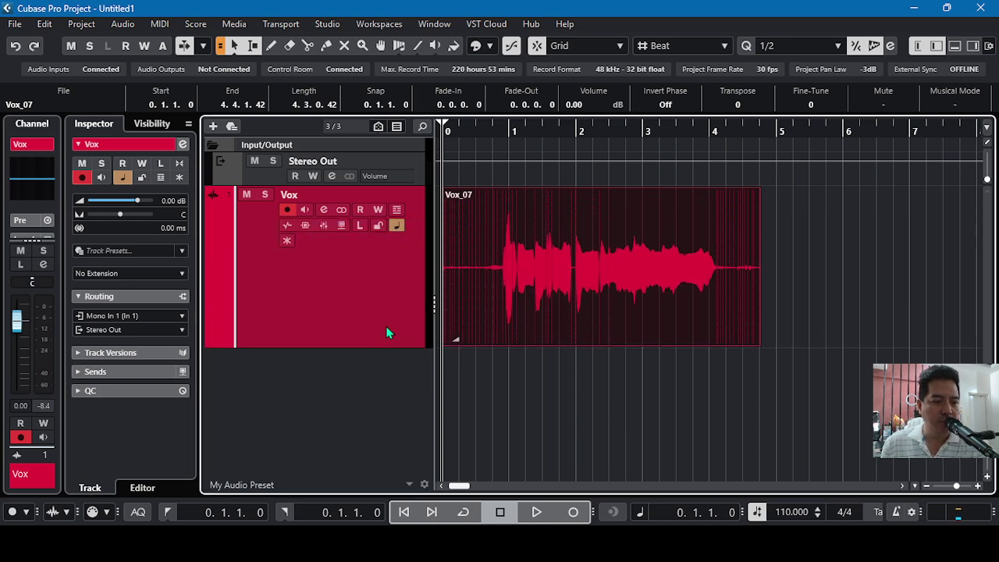
key(h)
key(h)
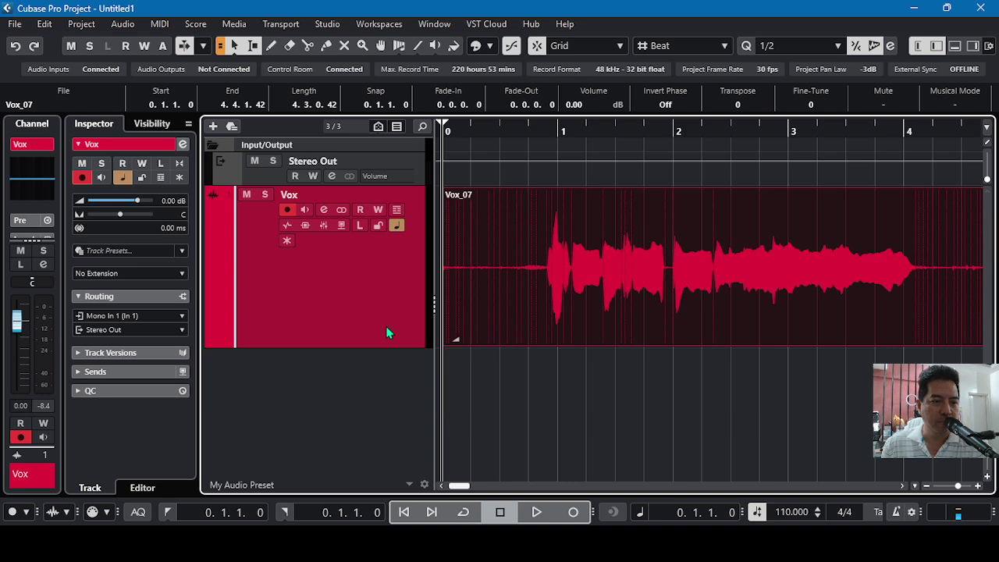
key(h)
key(h)
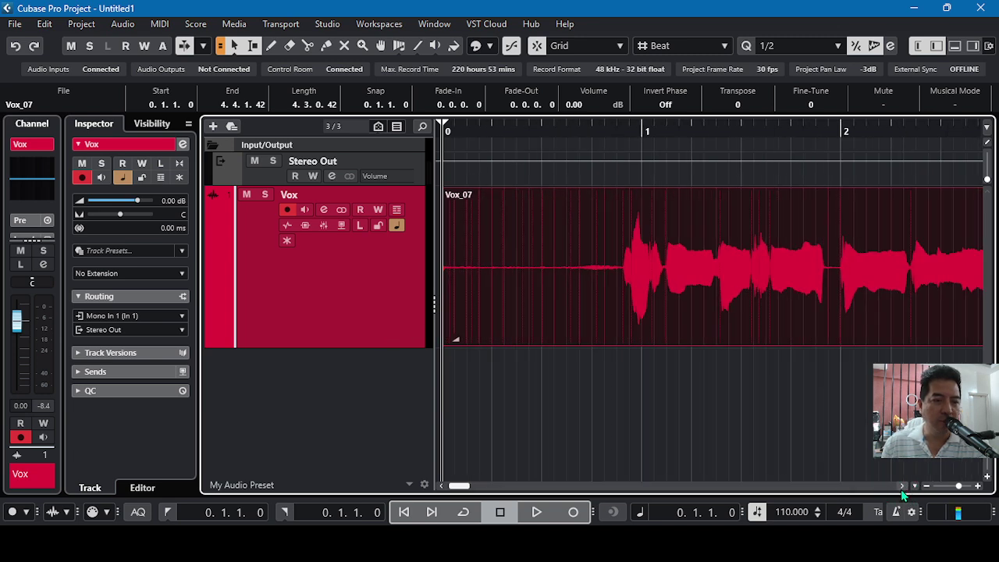
click(901, 486)
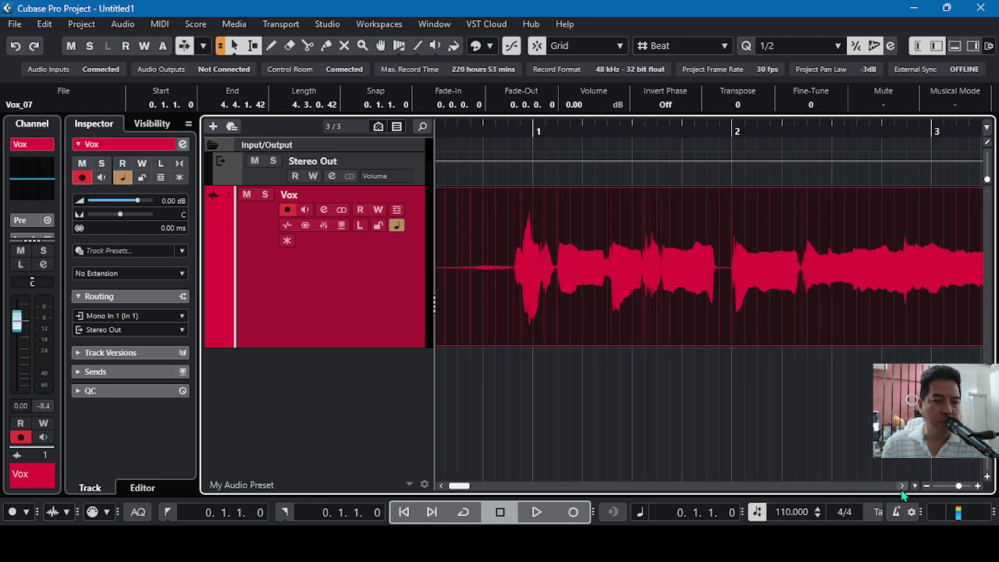
Toggle between the Draw and Object Selection tools from the right-click toolbox.
right_click(523, 389)
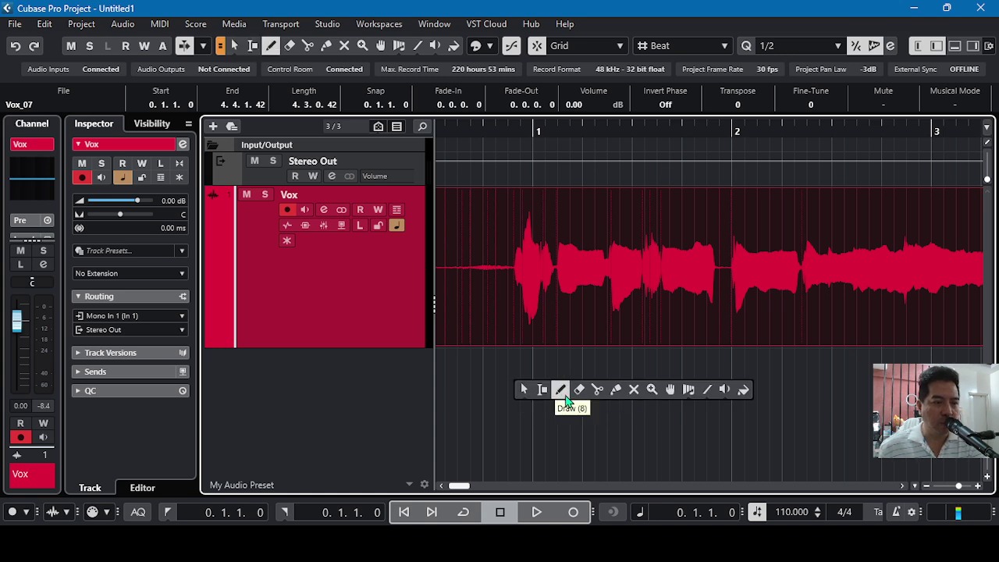
click(562, 390)
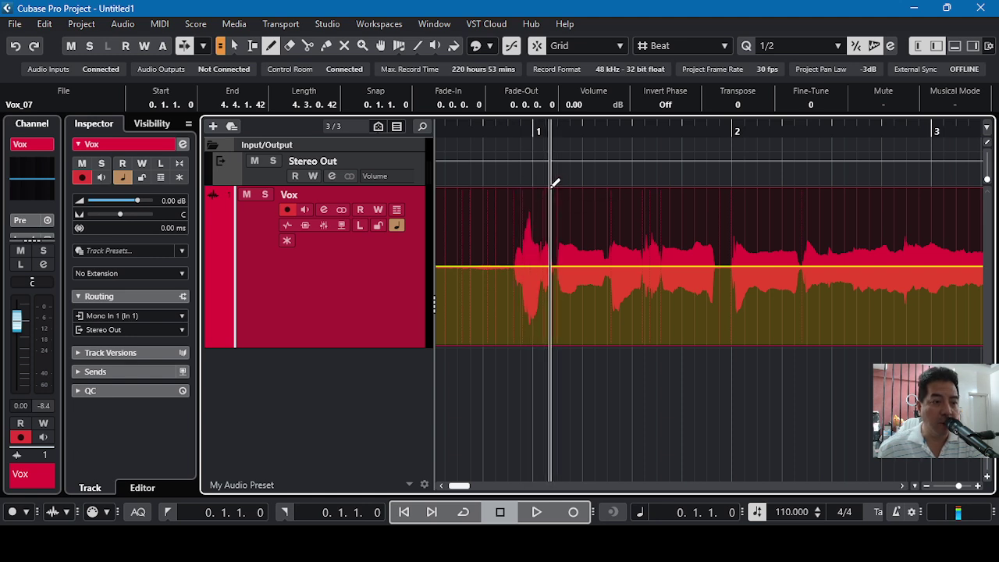
right_click(551, 382)
click(551, 390)
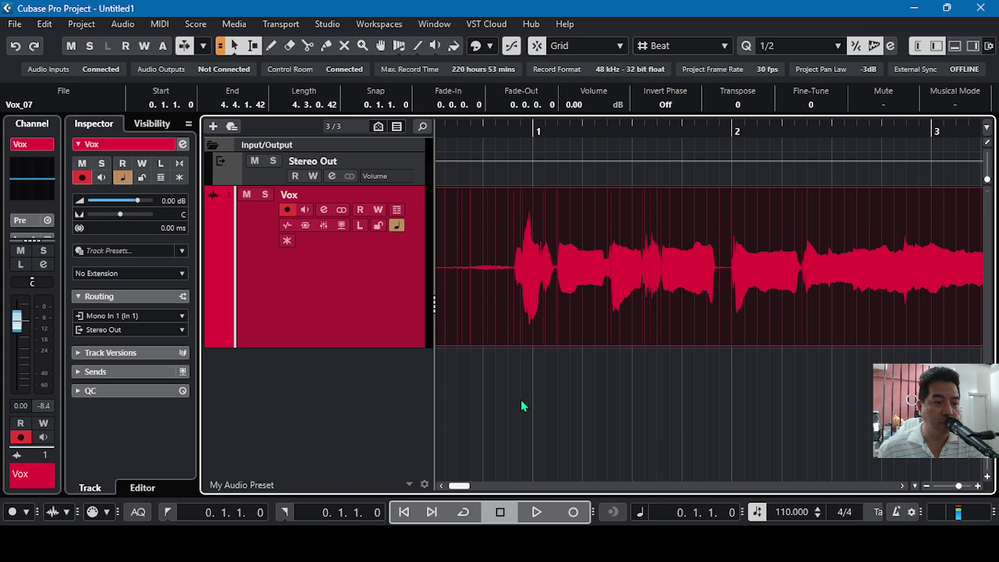
right_click(520, 399)
click(557, 401)
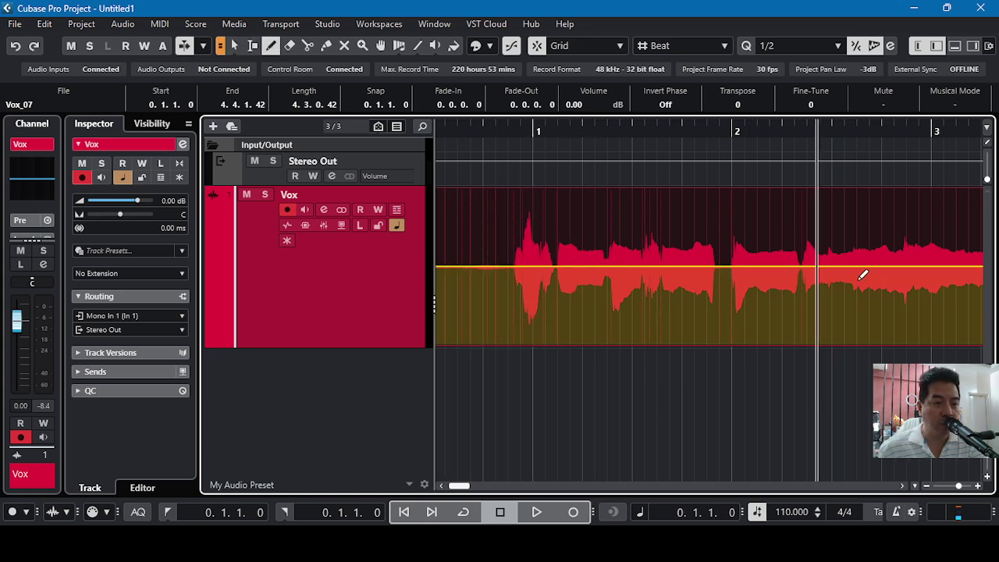
right_click(524, 426)
click(524, 426)
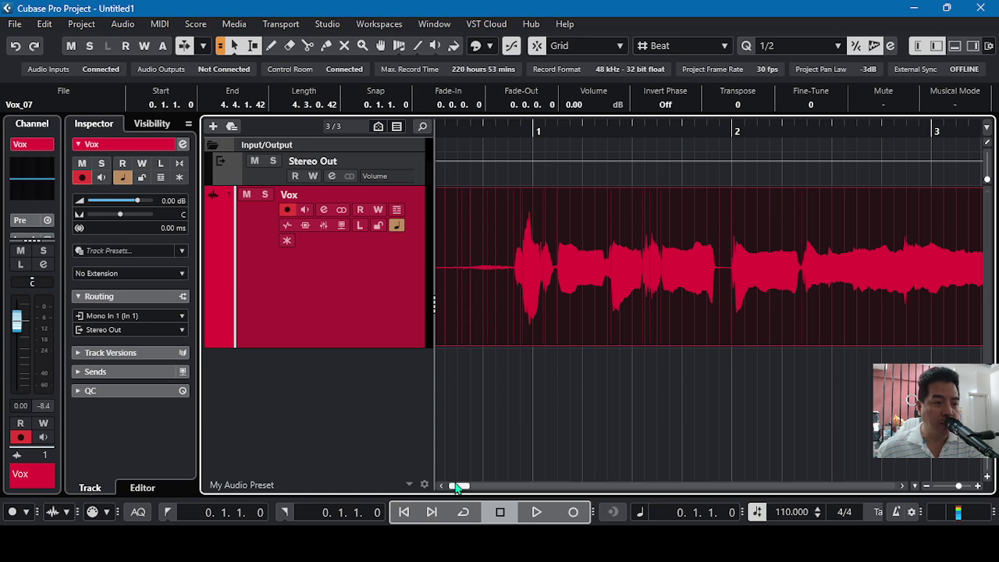
Scroll back to the project start, zoom in on the clip's silent opening, then zoom back out.
drag(460, 485, 443, 485)
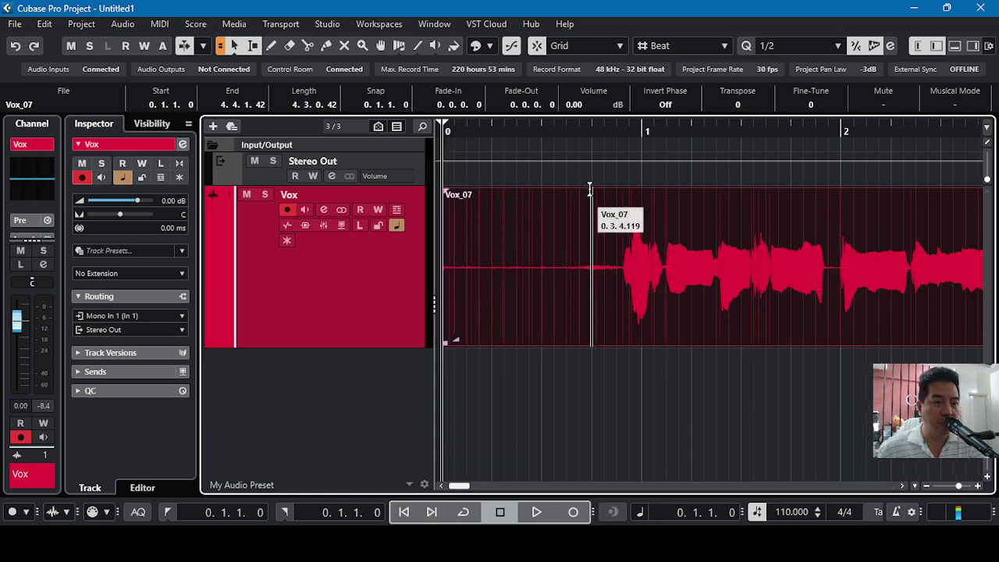
click(902, 490)
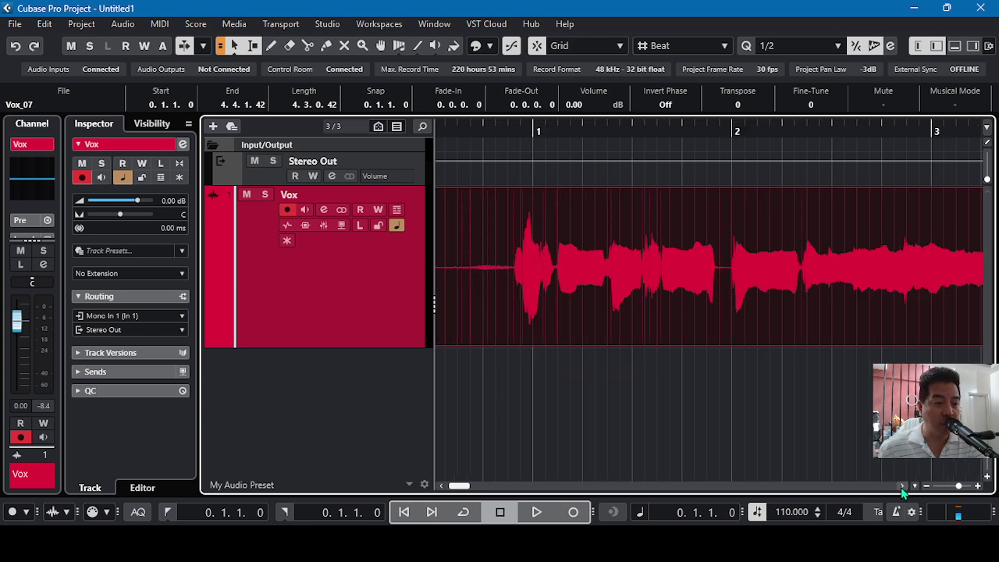
drag(464, 490, 450, 491)
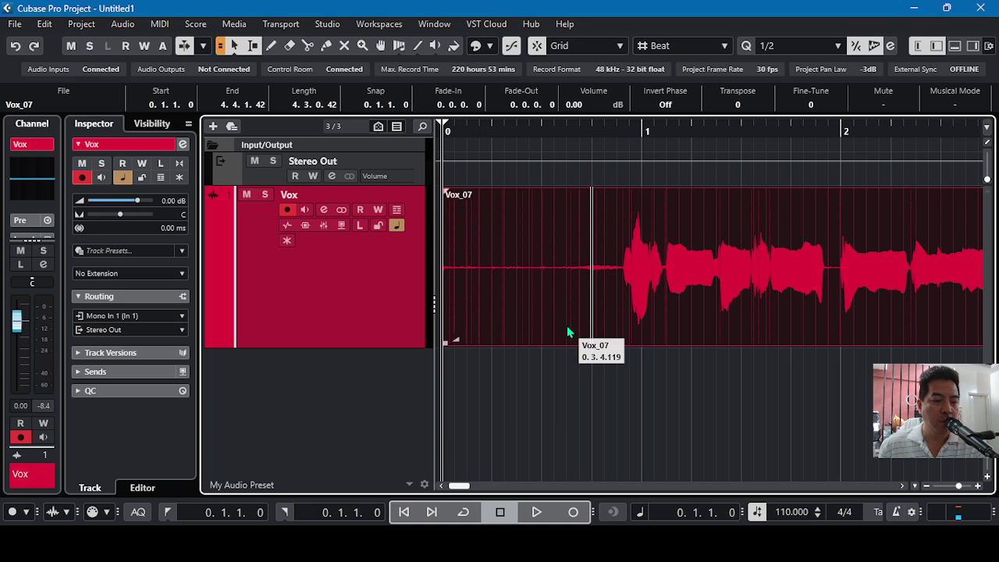
key(h)
key(h)
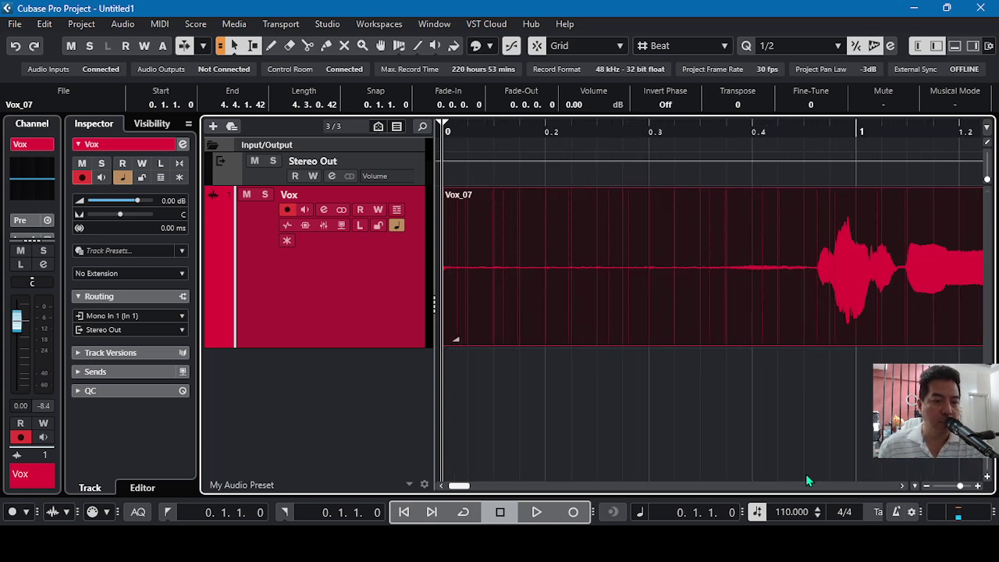
key(g)
key(g)
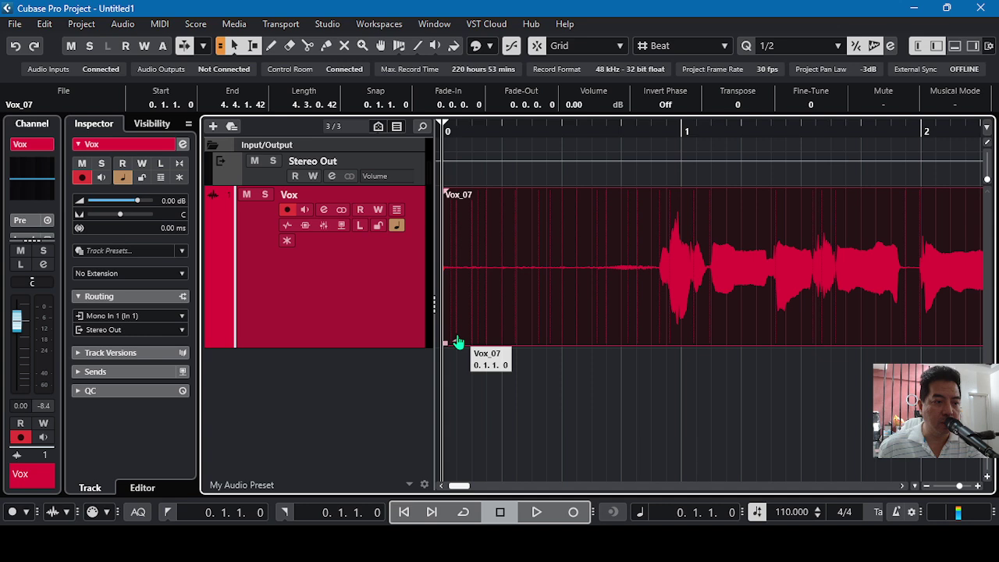
mouse_move(456, 341)
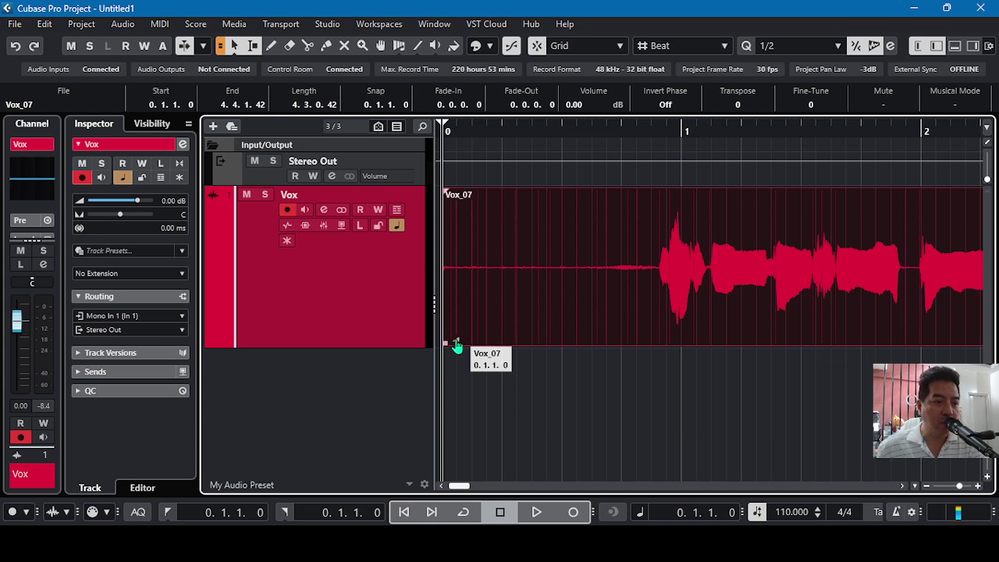
Drag the clip volume handle through -17.04 and +9.25 dB, settling at -5.5 dB.
mouse_move(456, 346)
mouse_down()
mouse_move(450, 330)
mouse_move(452, 340)
mouse_up()
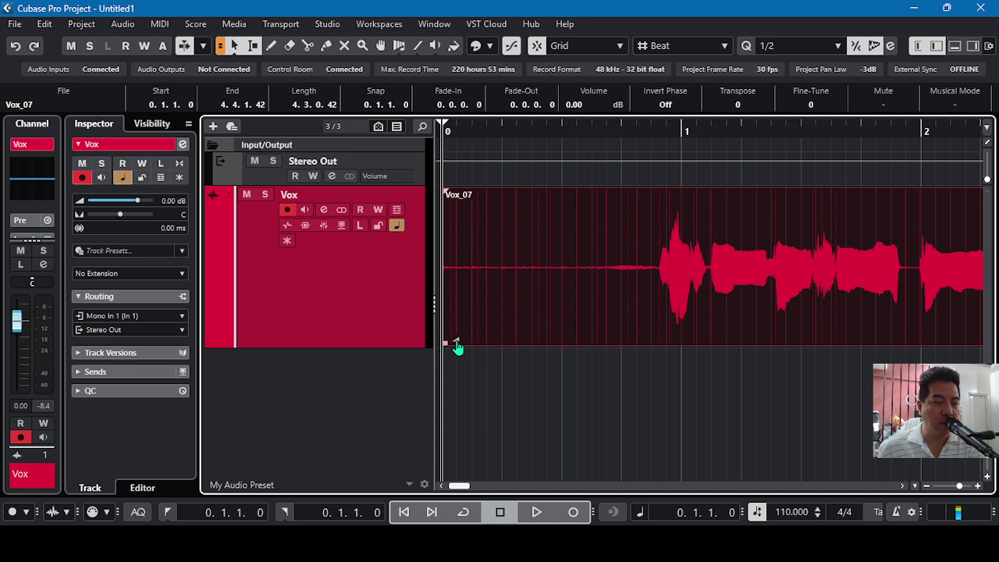
drag(458, 347, 450, 330)
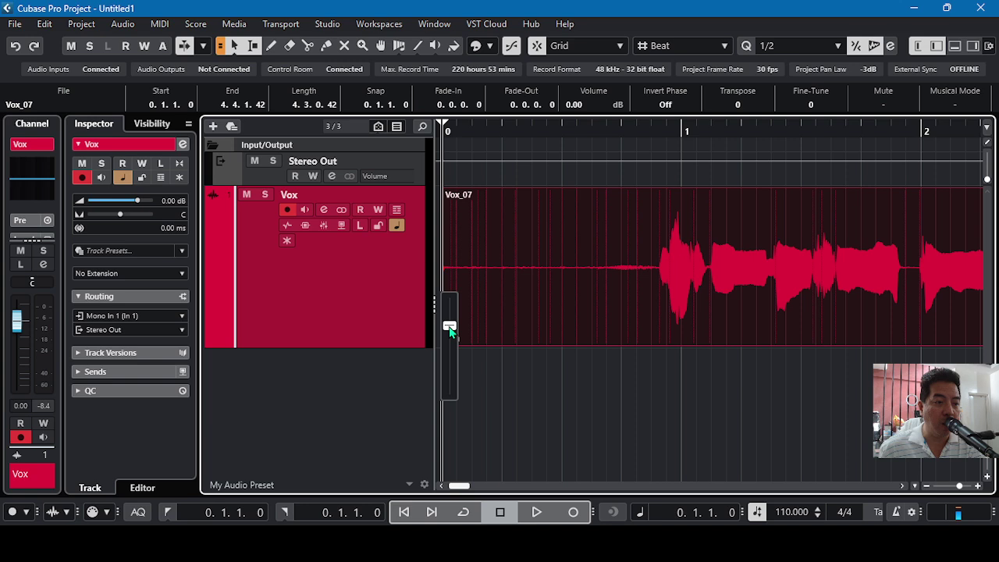
mouse_move(449, 328)
mouse_down()
mouse_move(450, 352)
mouse_move(451, 309)
mouse_move(451, 341)
mouse_move(451, 318)
mouse_up()
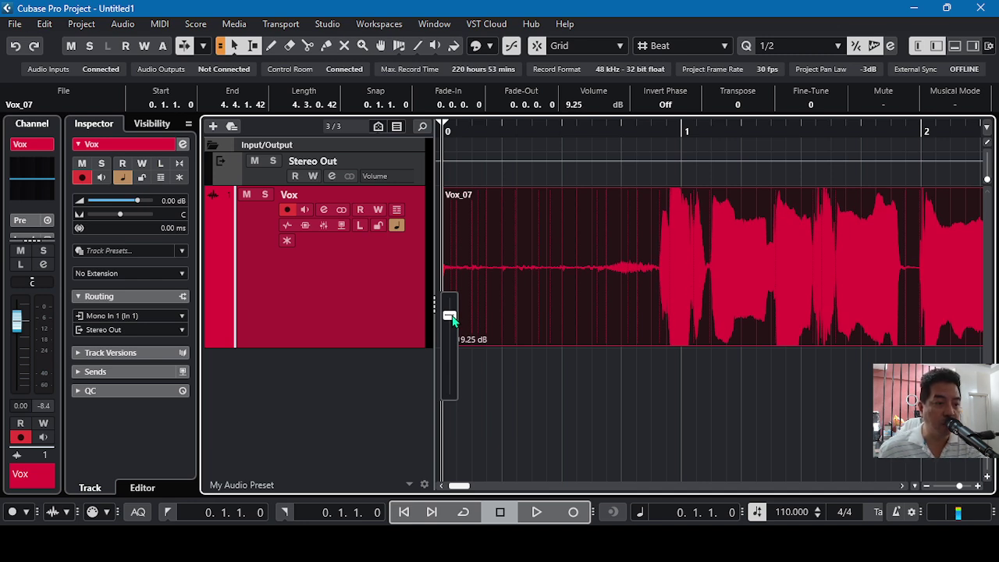
mouse_move(451, 319)
mouse_down()
mouse_move(450, 394)
mouse_move(450, 328)
mouse_up()
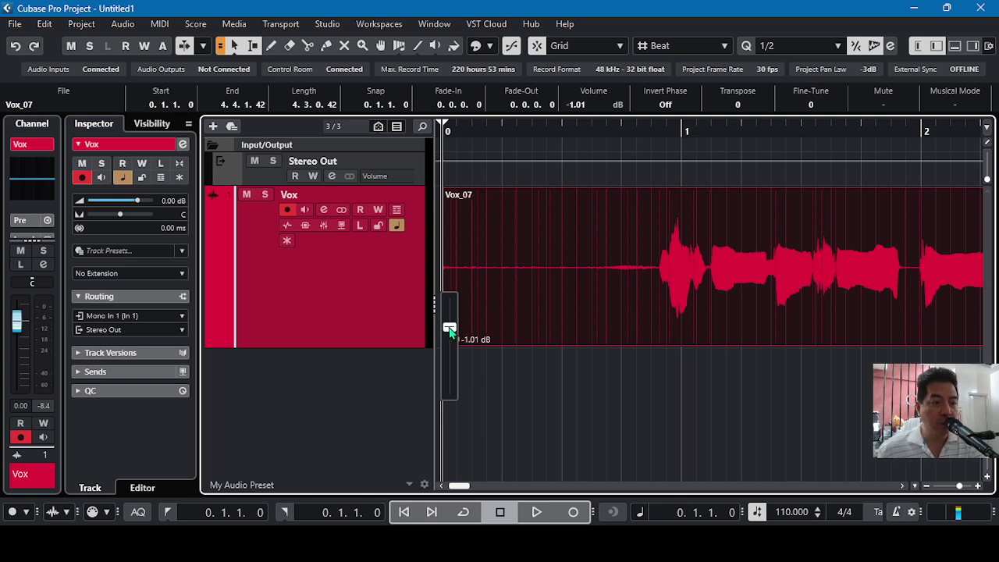
drag(449, 327, 449, 336)
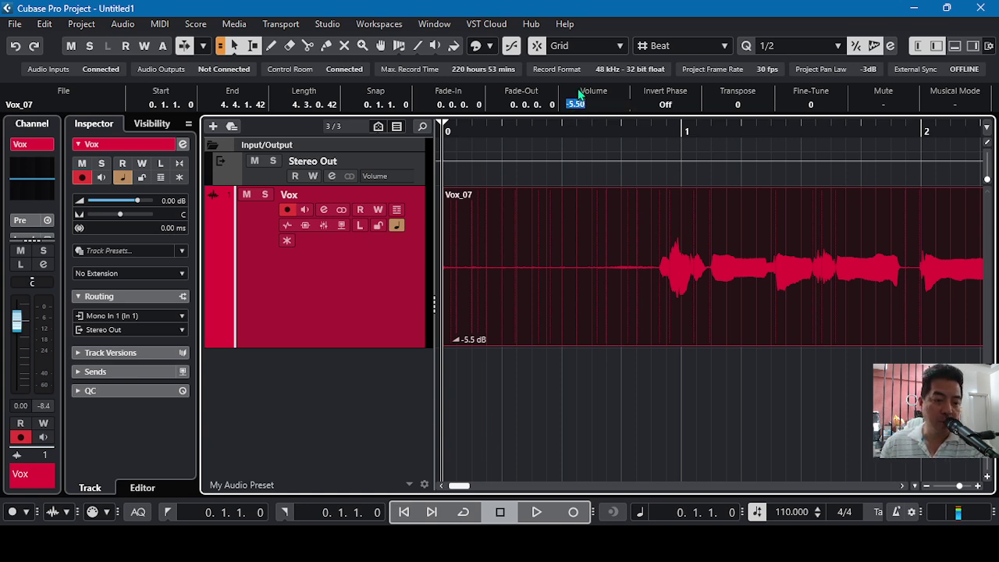
Reset the clip volume to 0 dB and zoom in on the first vocal phrase around bar 1.
key(Return)
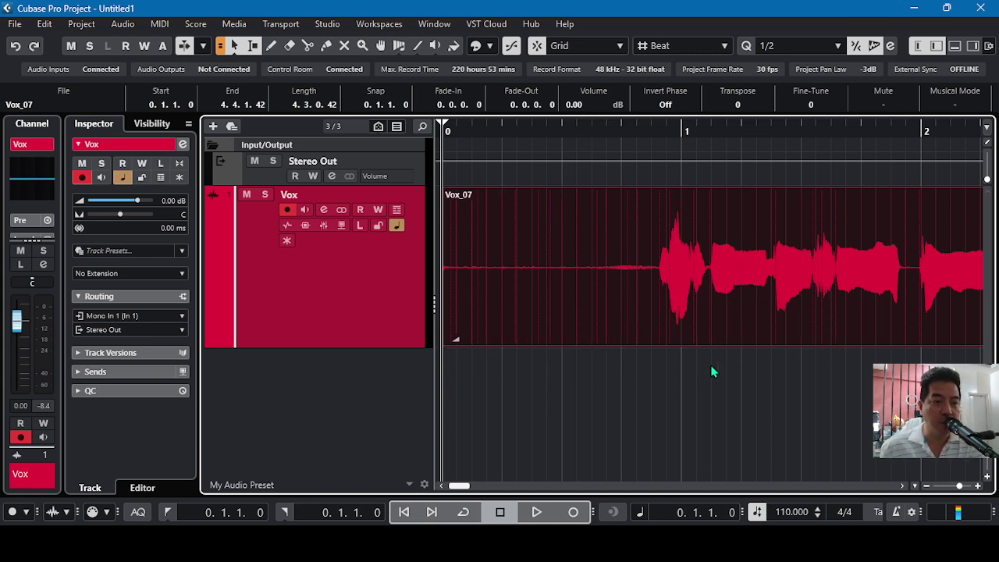
click(903, 488)
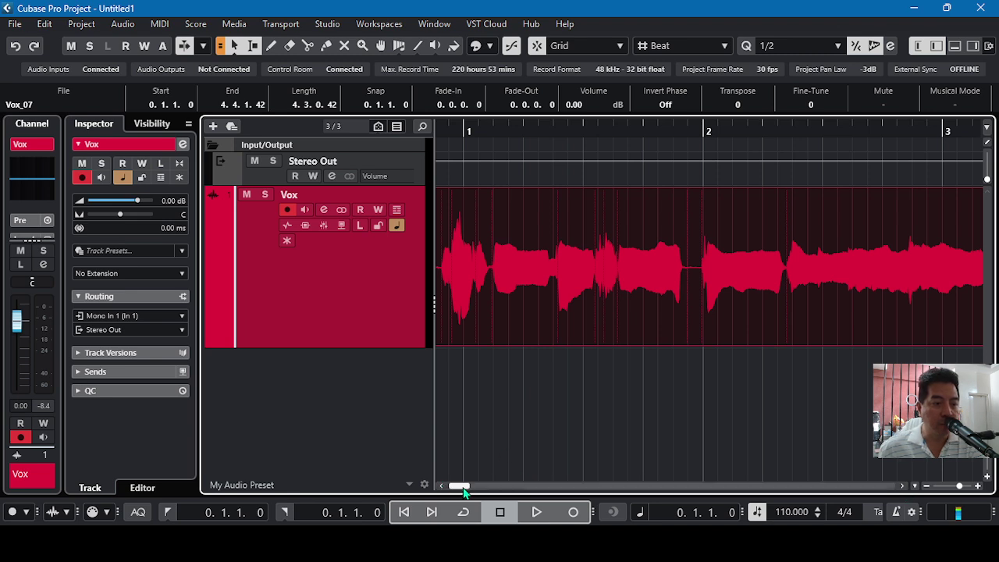
drag(449, 485, 457, 484)
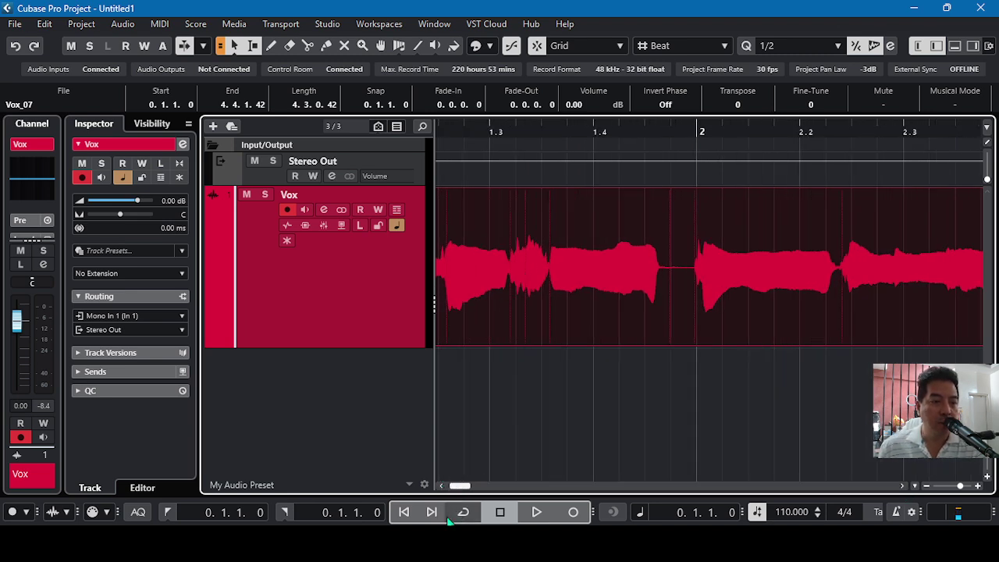
click(441, 485)
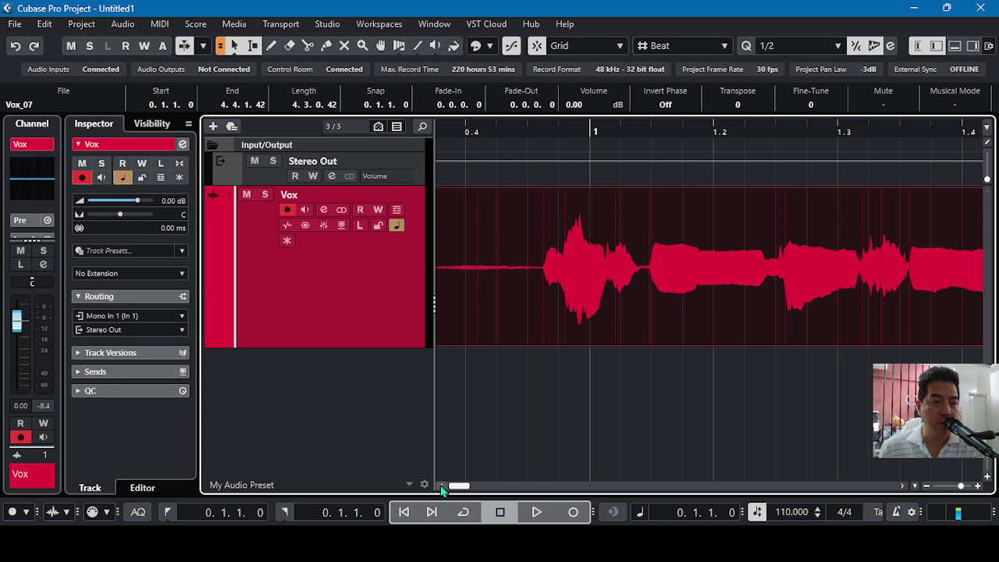
click(441, 486)
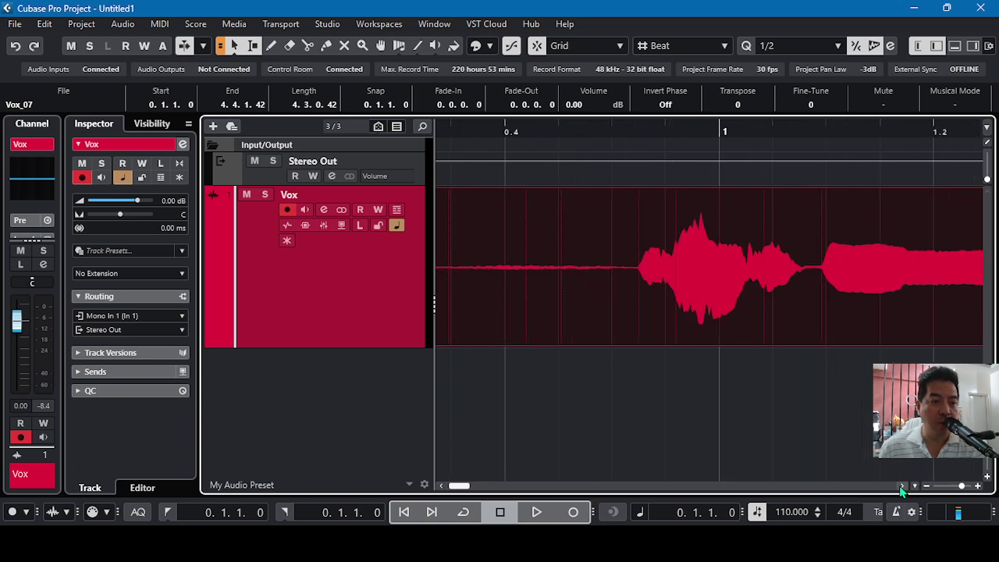
key(h)
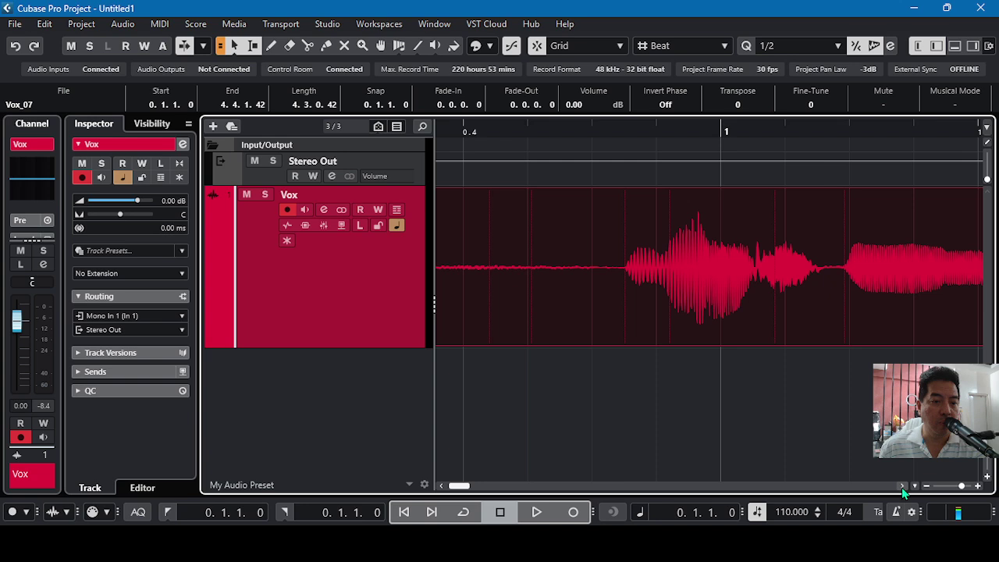
click(902, 485)
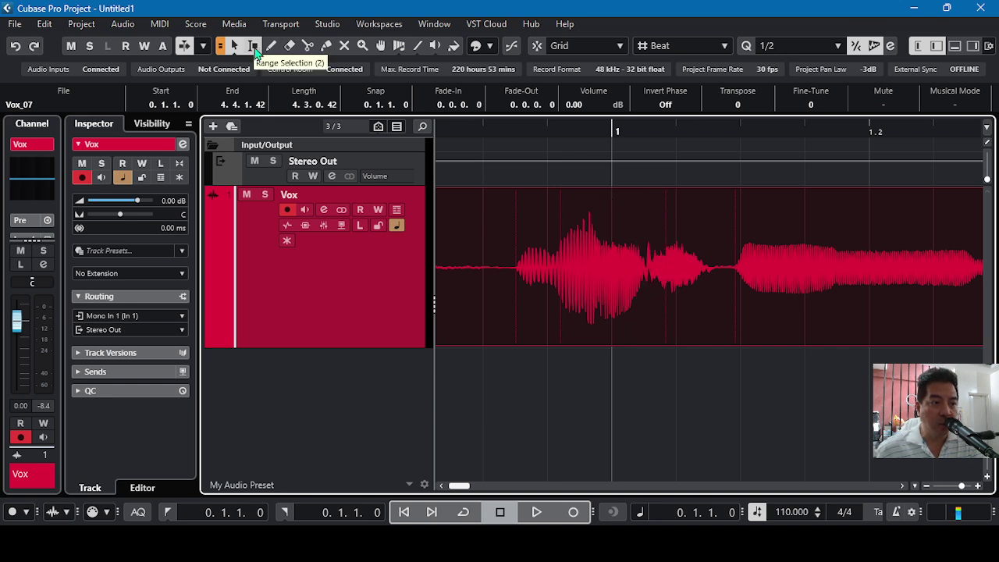
Range-select the short passage after bar 1, pull its volume down, then undo the cut.
click(643, 248)
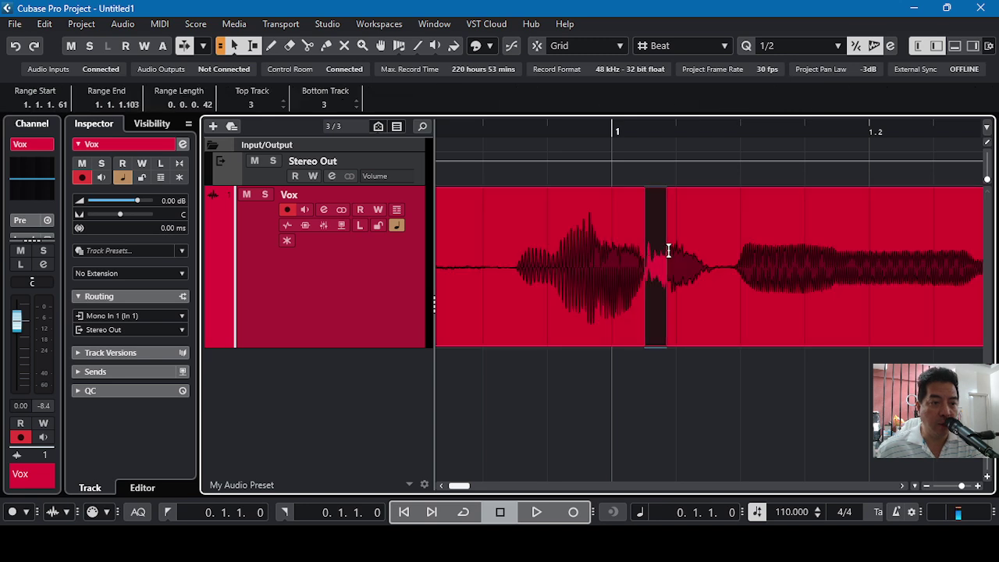
drag(649, 247, 708, 259)
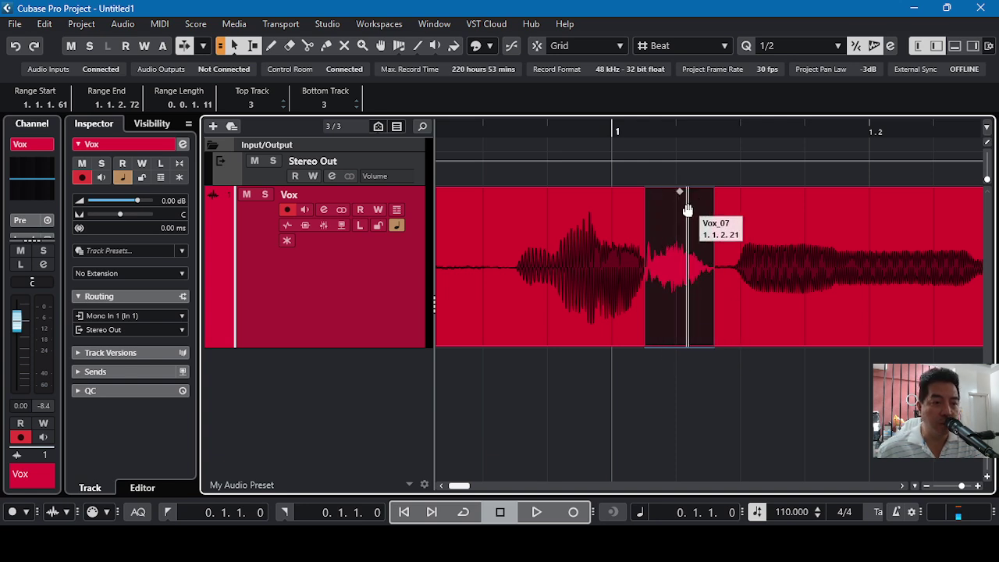
mouse_move(680, 191)
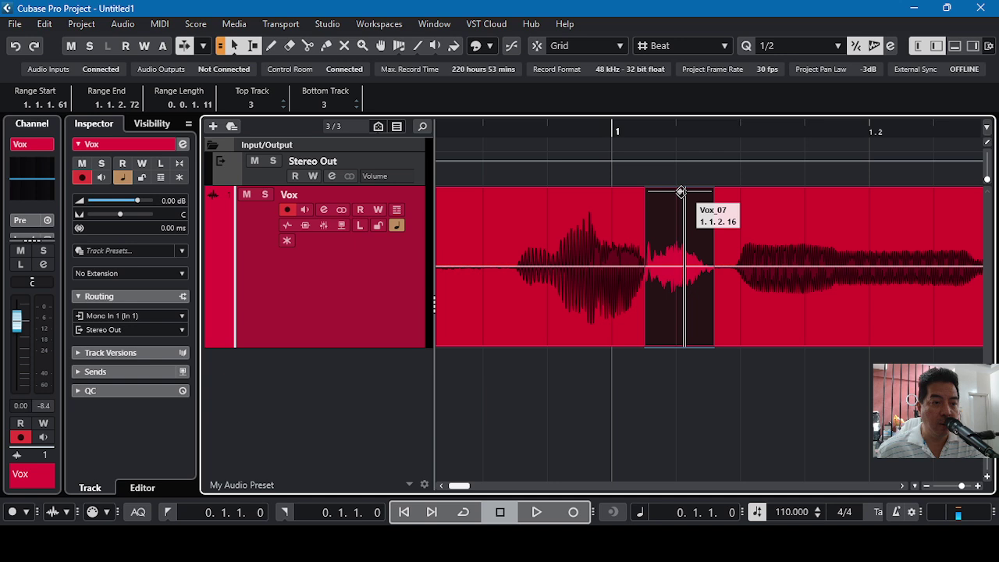
mouse_move(679, 191)
mouse_down()
mouse_move(674, 267)
mouse_move(674, 259)
mouse_up()
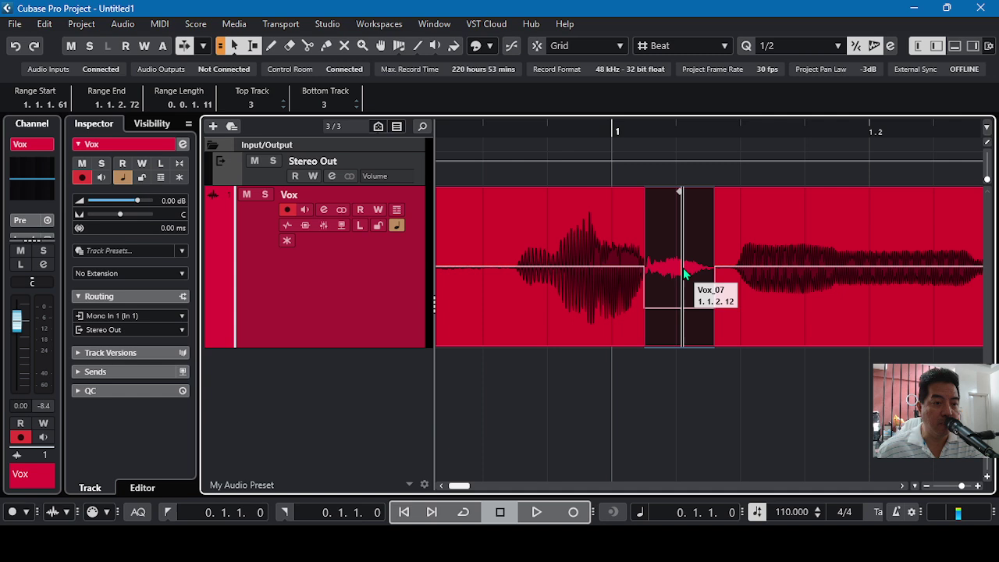
click(17, 47)
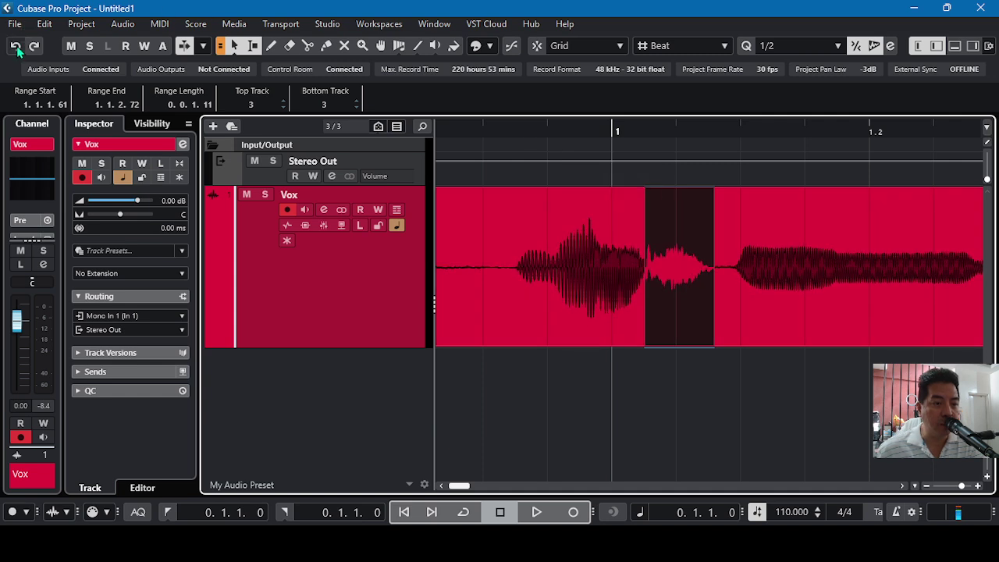
Restore the Vox recording with Undo and Redo, then range-select the passage after bar 1.
click(17, 47)
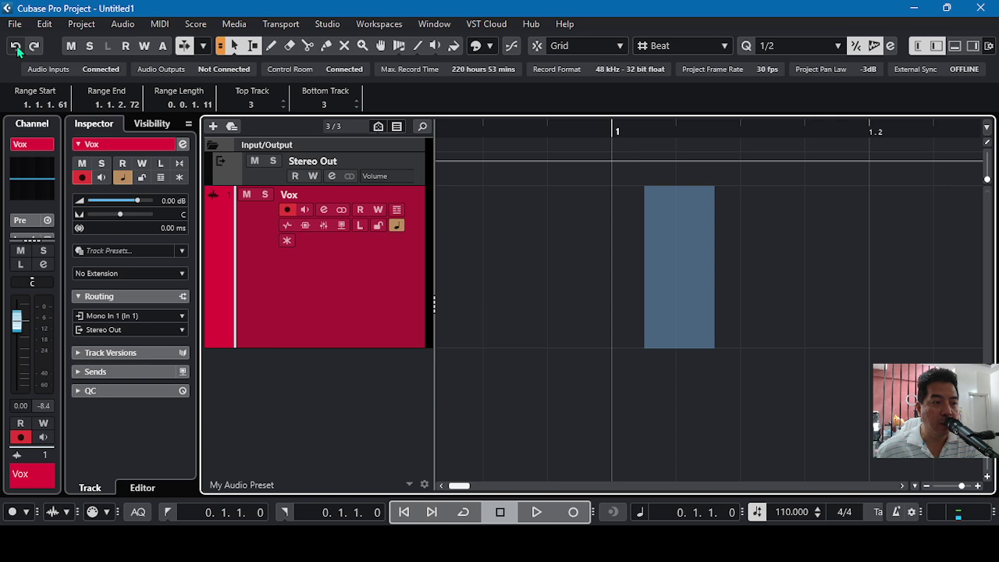
click(33, 49)
click(570, 450)
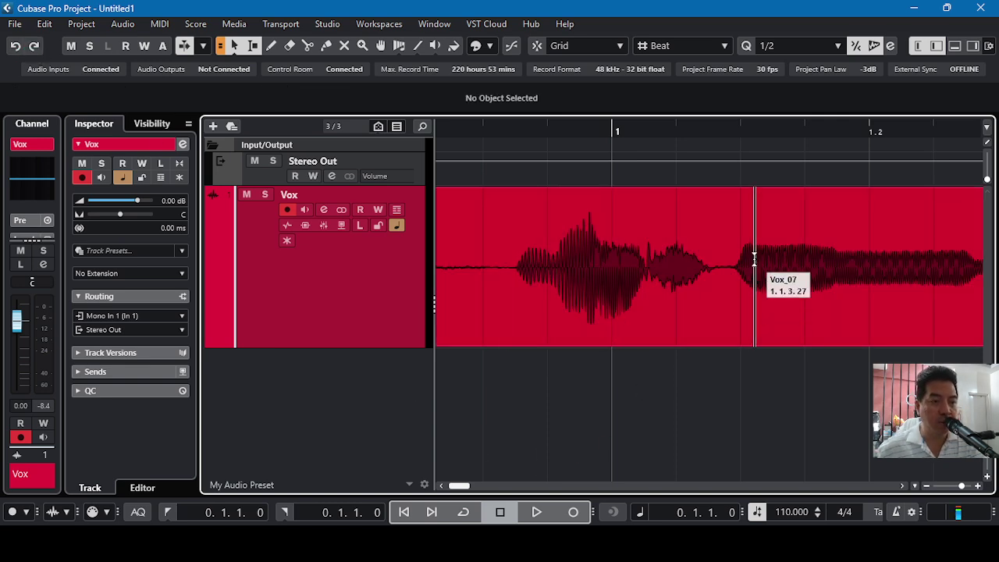
click(643, 237)
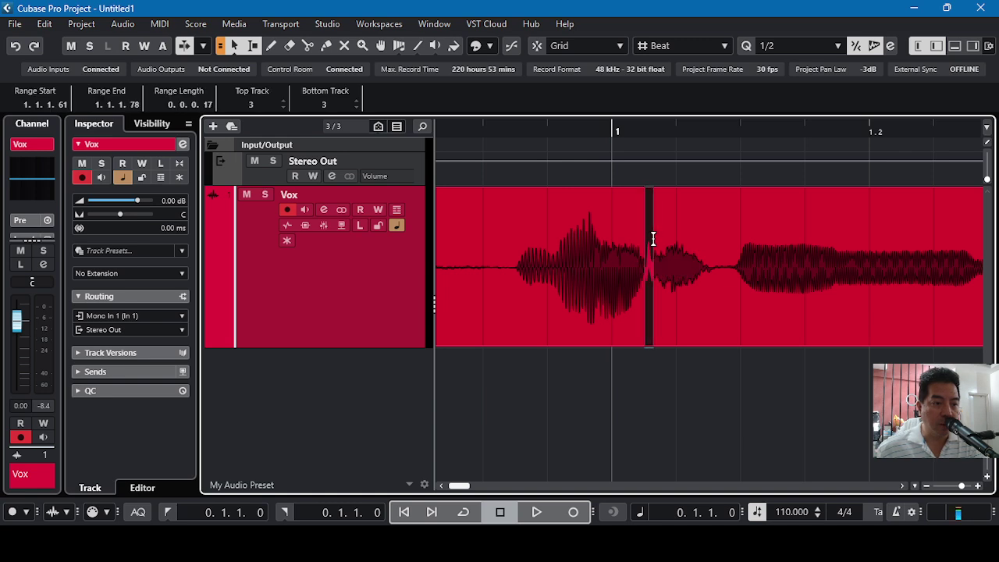
drag(653, 238, 717, 252)
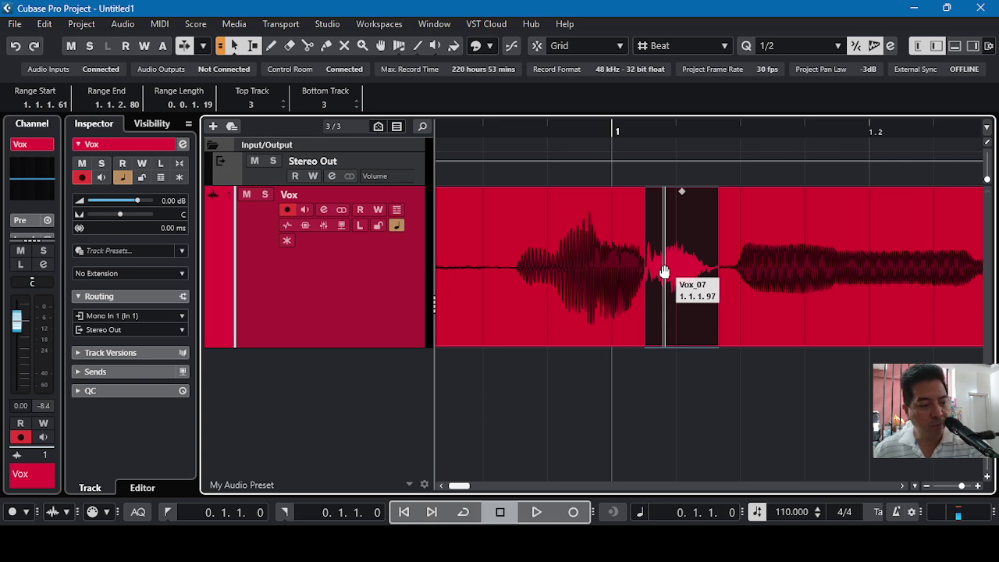
click(679, 130)
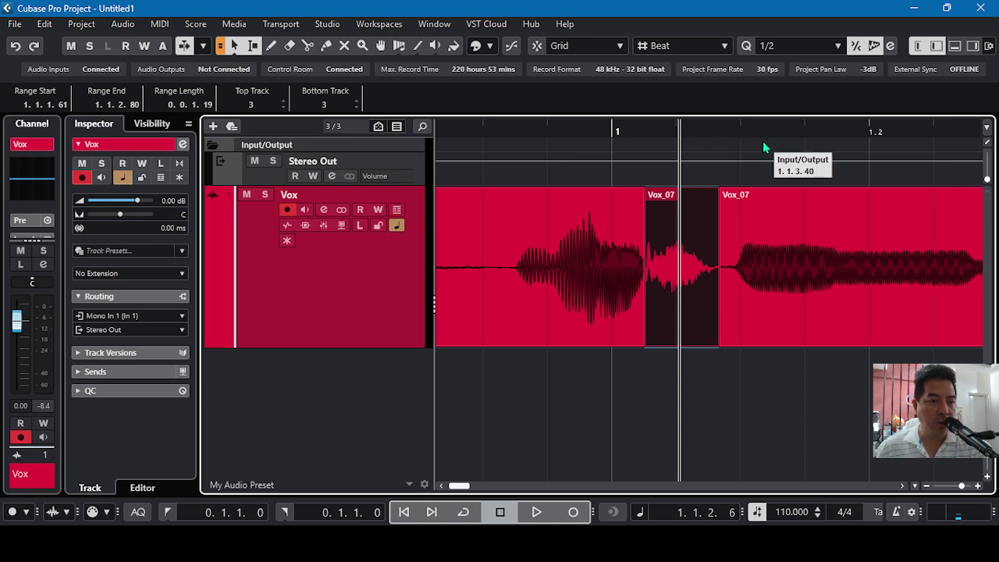
click(719, 384)
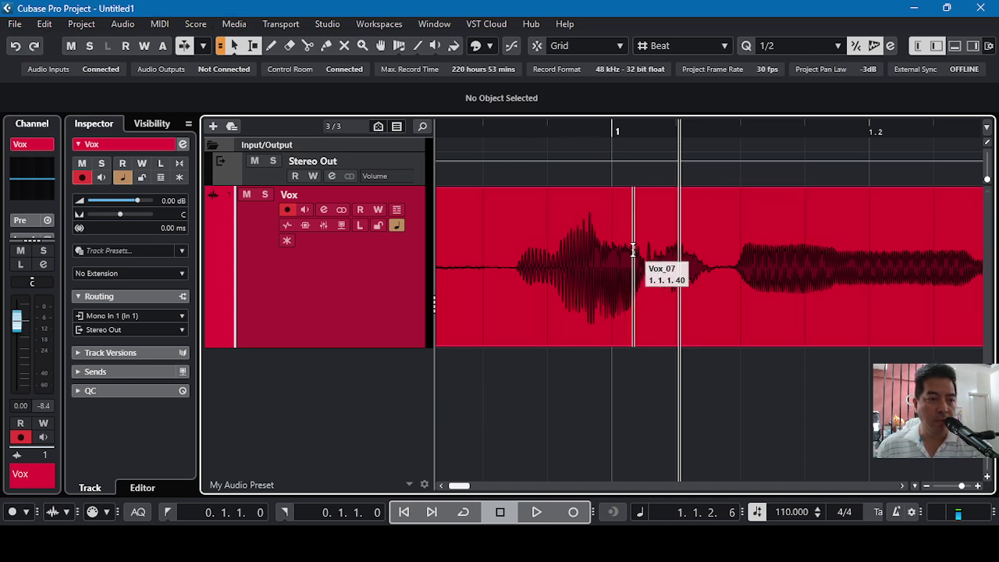
Re-mark the passage after bar 1 and split the event at its range edges with Shift+X.
drag(643, 254, 713, 262)
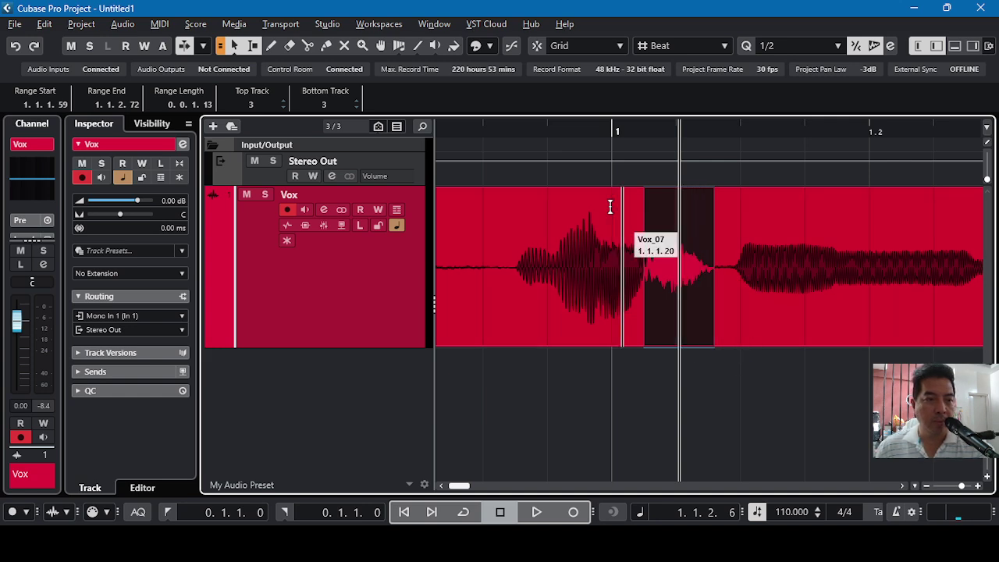
click(649, 379)
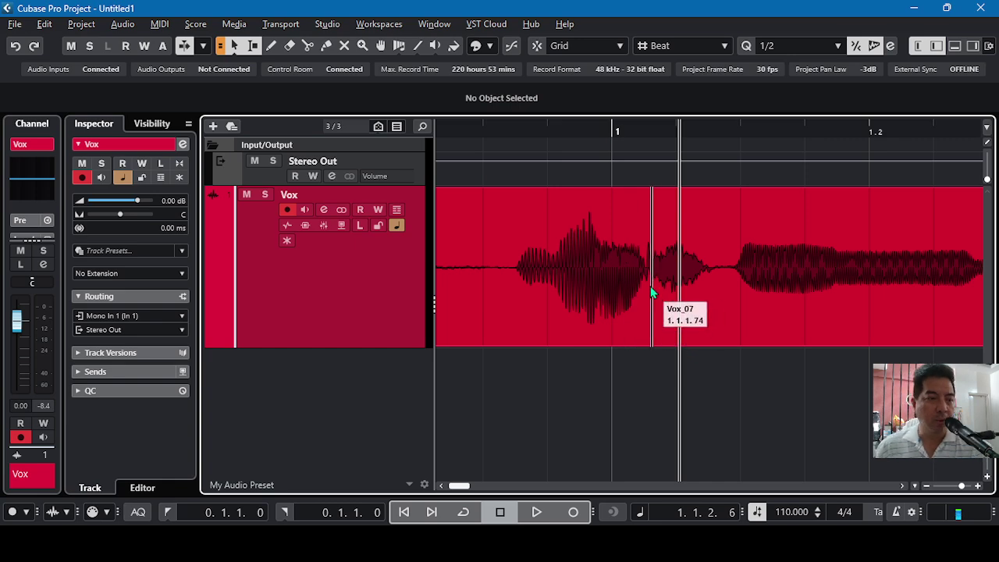
click(644, 285)
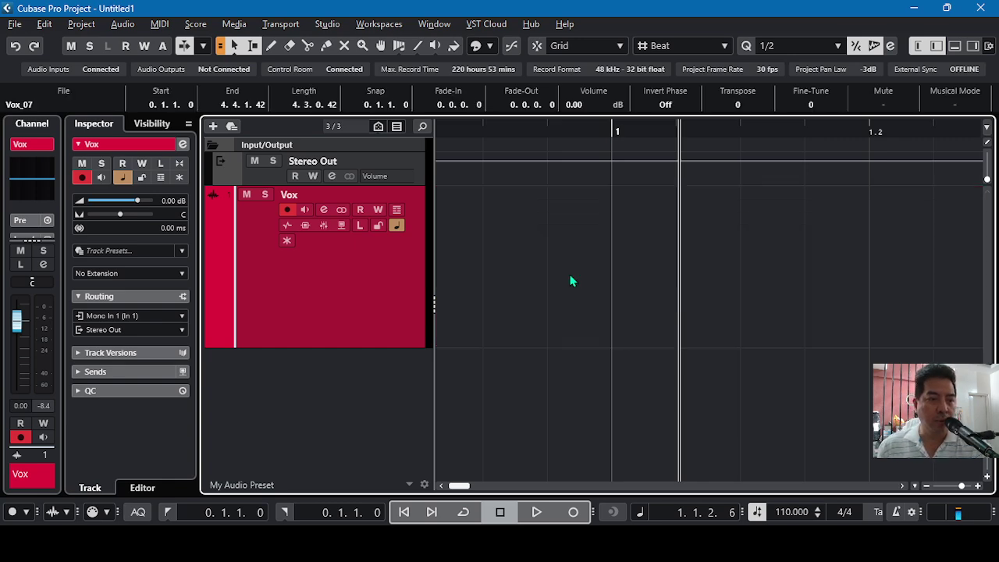
click(643, 371)
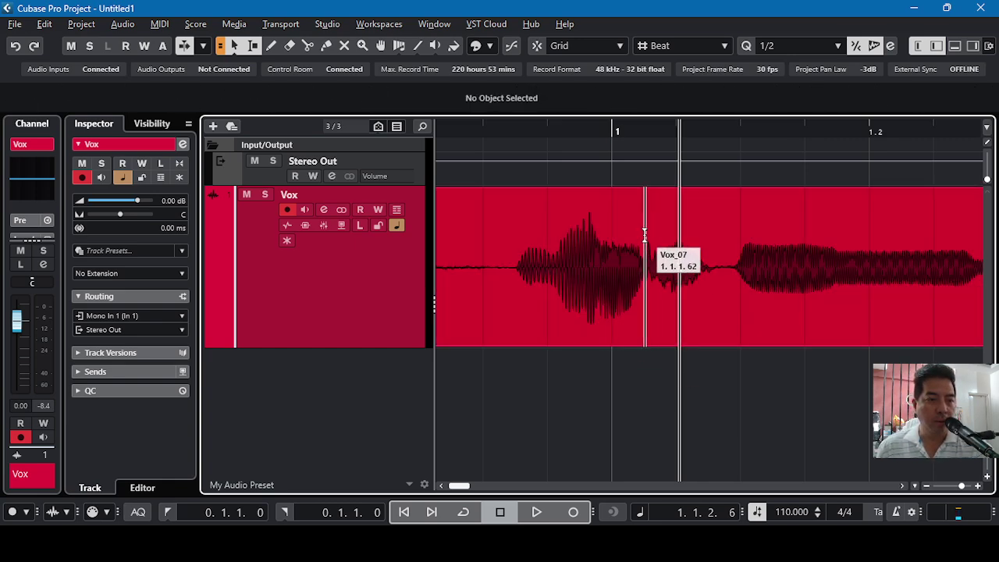
click(643, 232)
drag(643, 231, 712, 232)
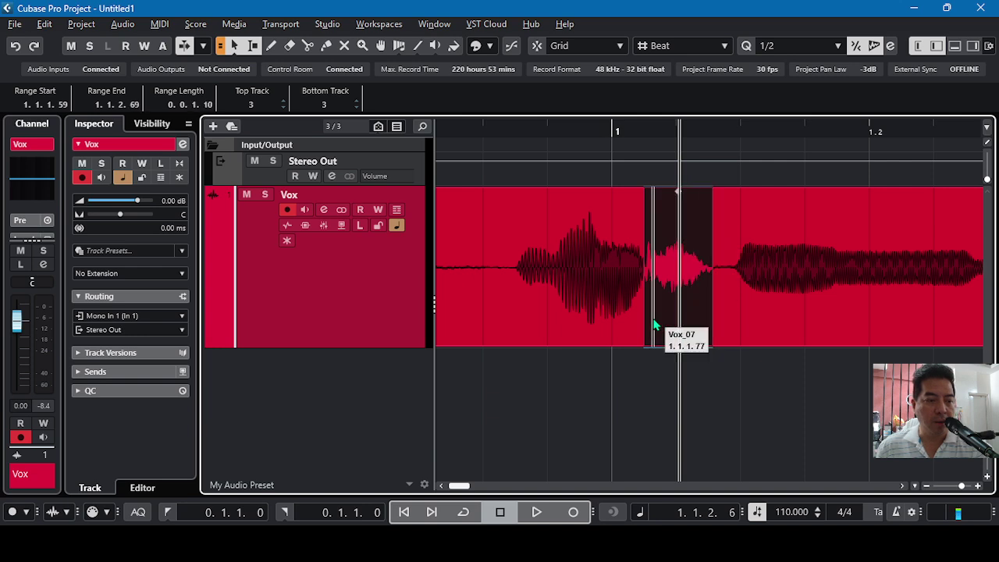
key(shift+x)
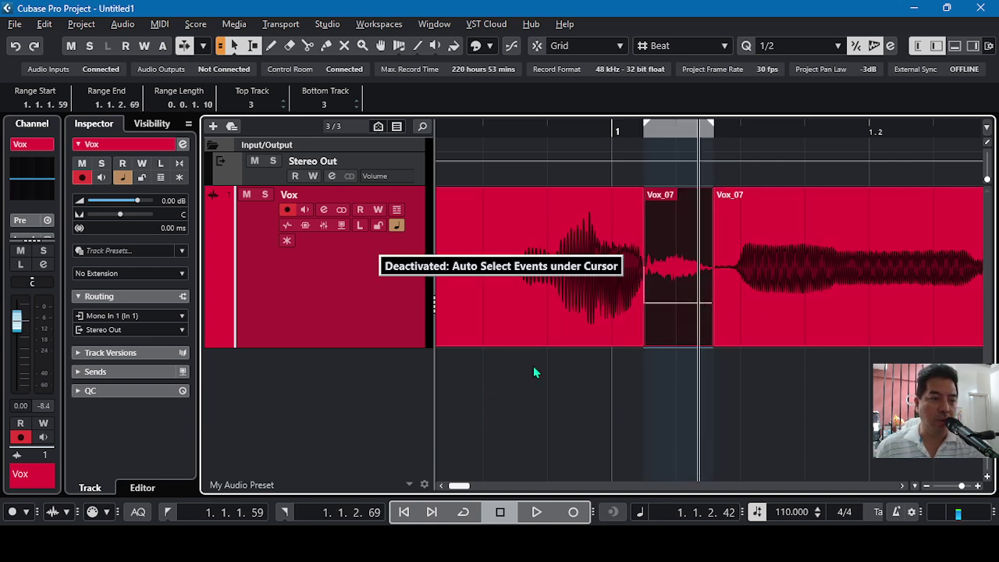
click(672, 389)
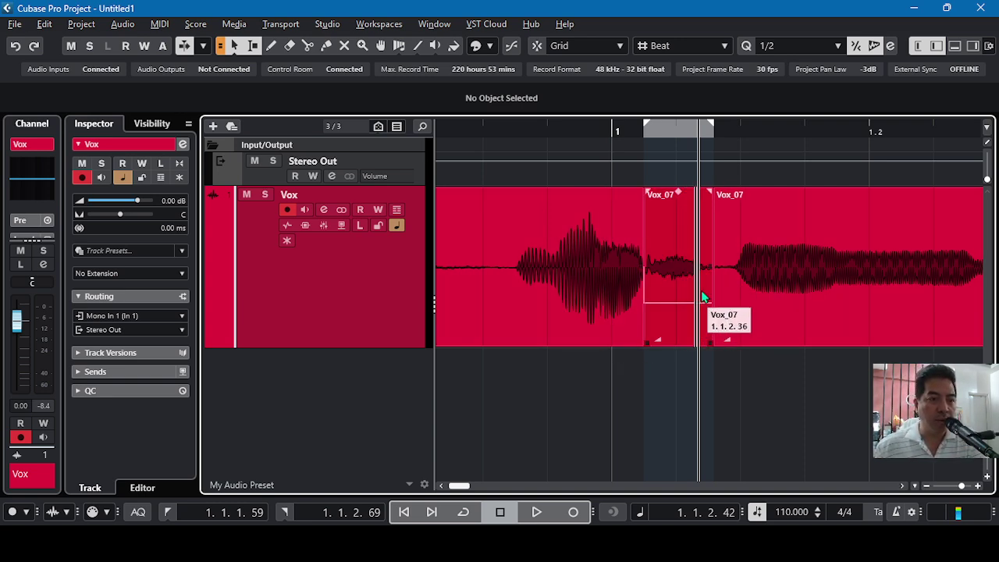
mouse_move(675, 265)
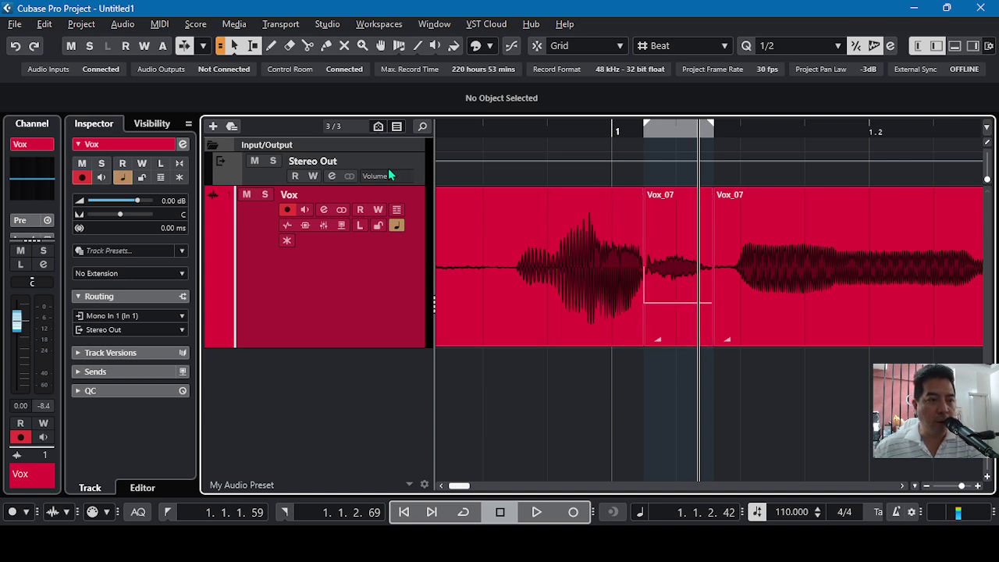
Undo the split, then lower only the range-selected passage after bar 1 by about 6 dB.
click(15, 47)
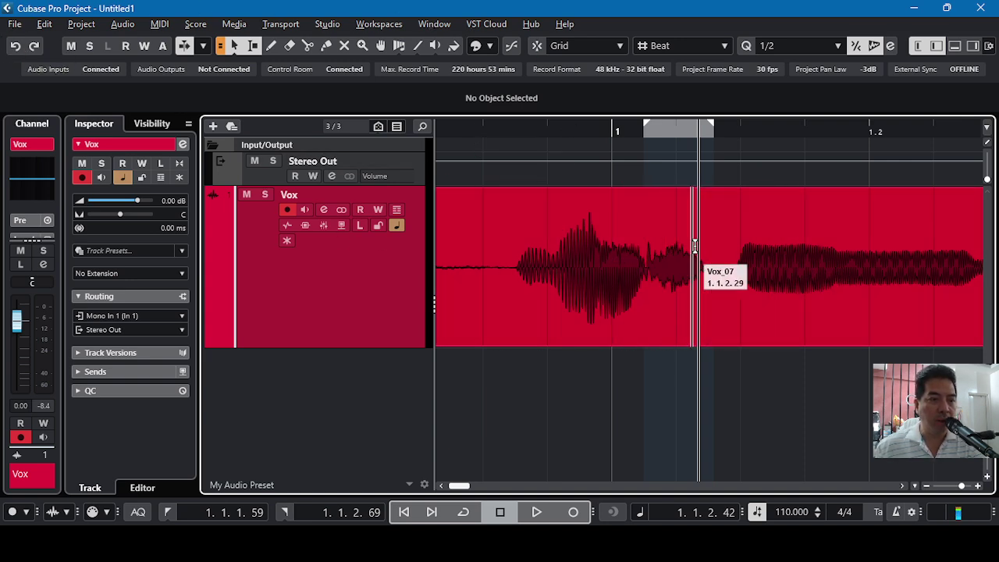
click(645, 232)
drag(646, 233, 715, 244)
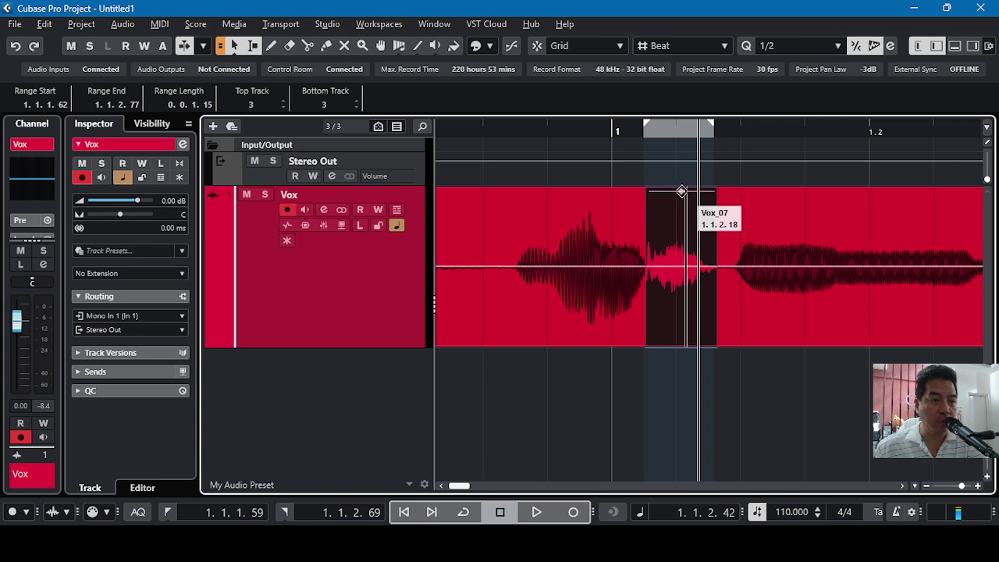
drag(681, 192, 684, 248)
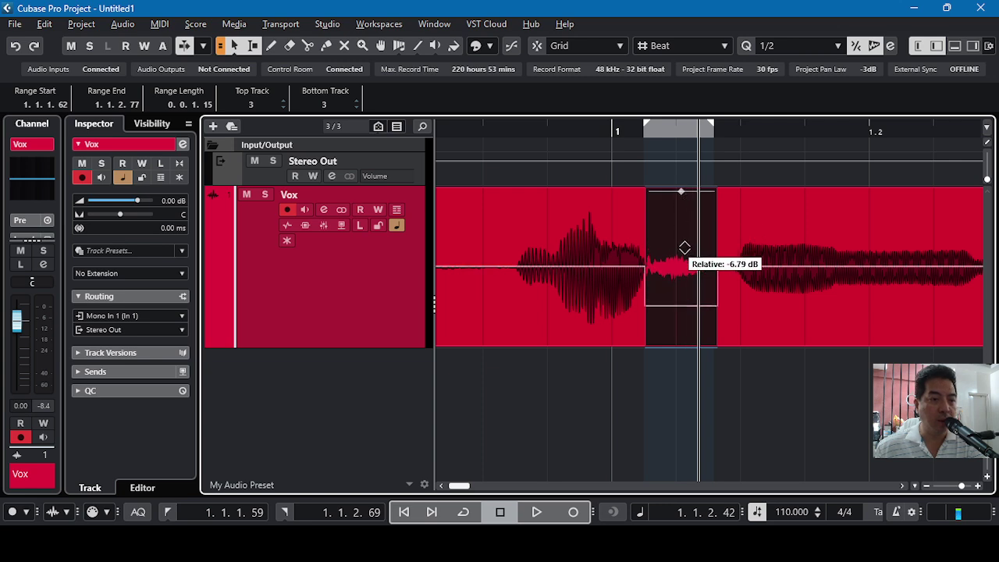
drag(682, 251, 684, 238)
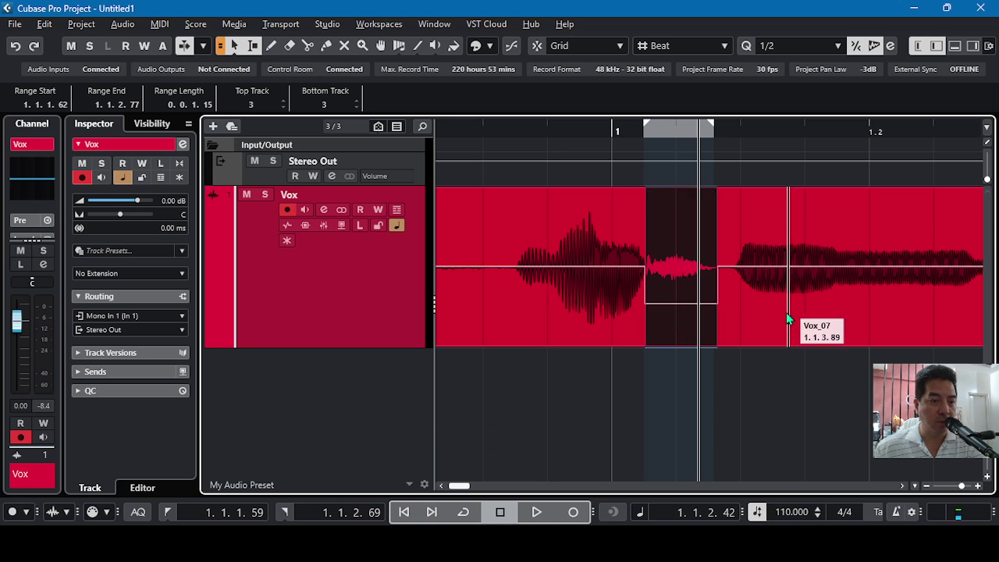
click(749, 380)
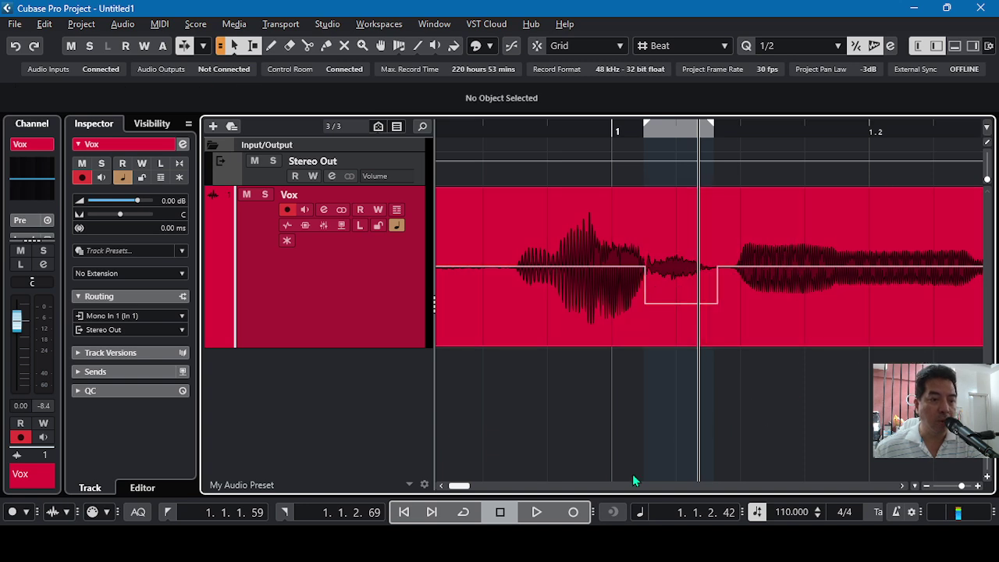
click(440, 485)
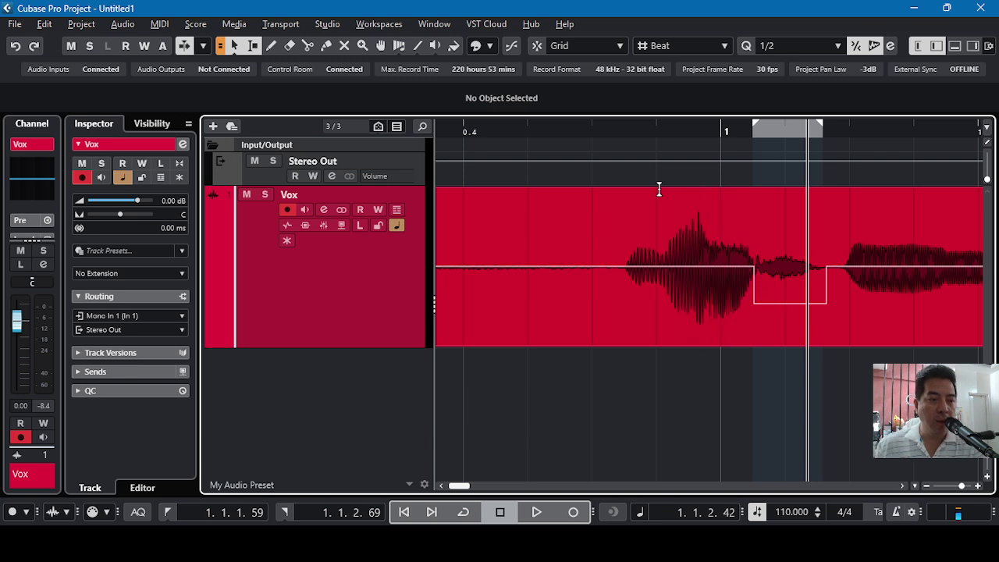
Switch to the Draw tool and select the Vox clip to reveal its volume envelope.
right_click(578, 434)
click(596, 430)
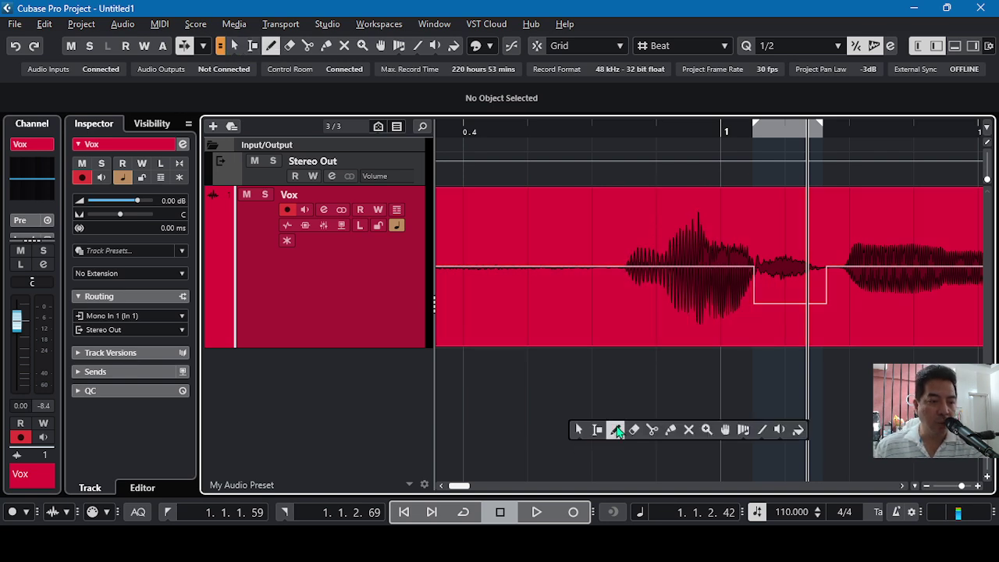
click(616, 430)
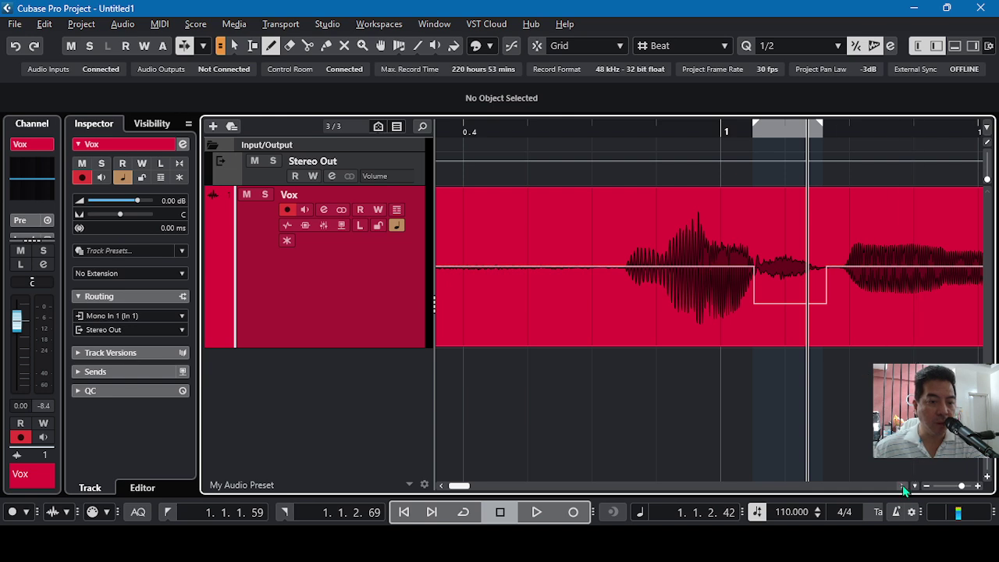
click(903, 486)
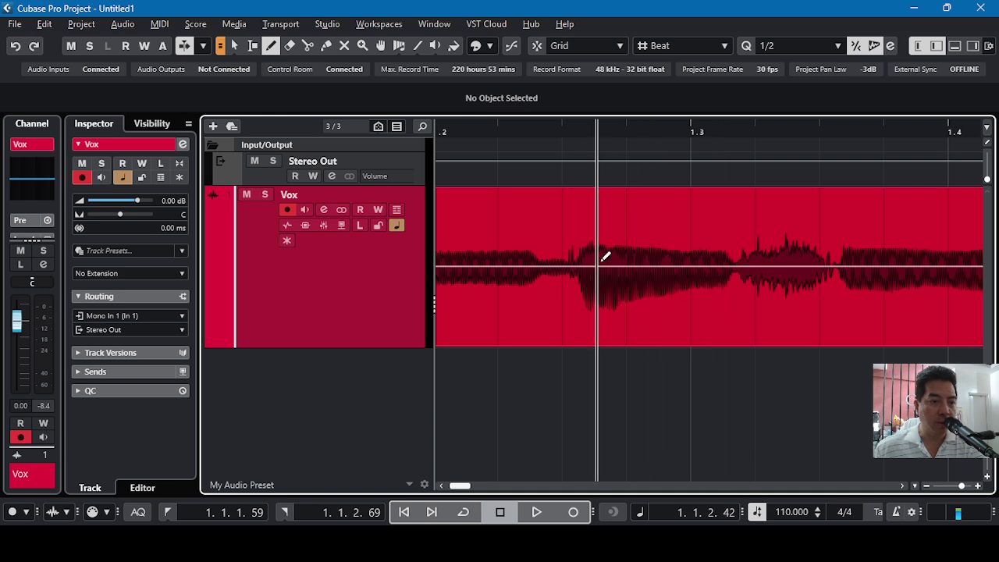
click(550, 261)
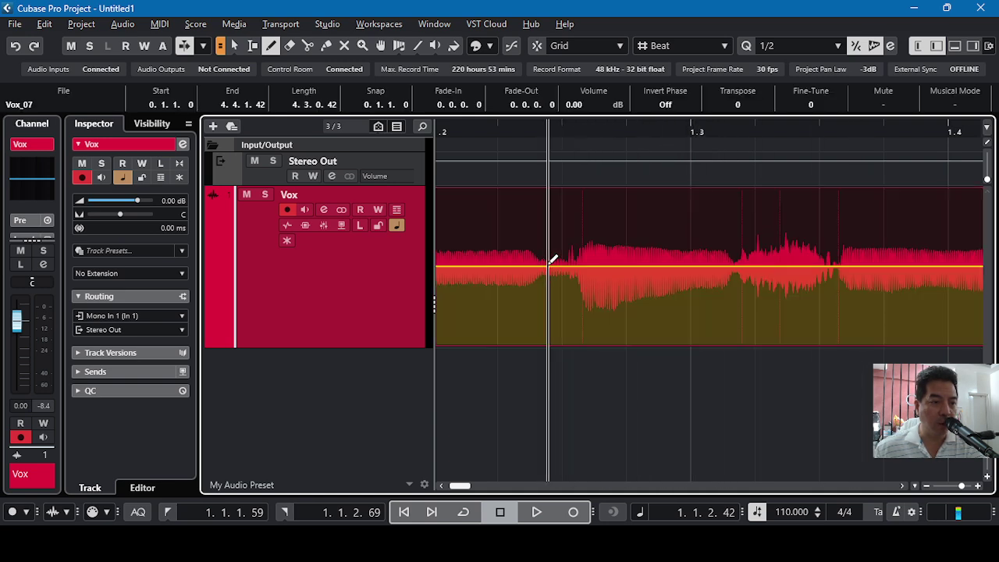
Add five 0 dB volume points along the envelope around beat 1.3, then return to Object Selection.
click(550, 266)
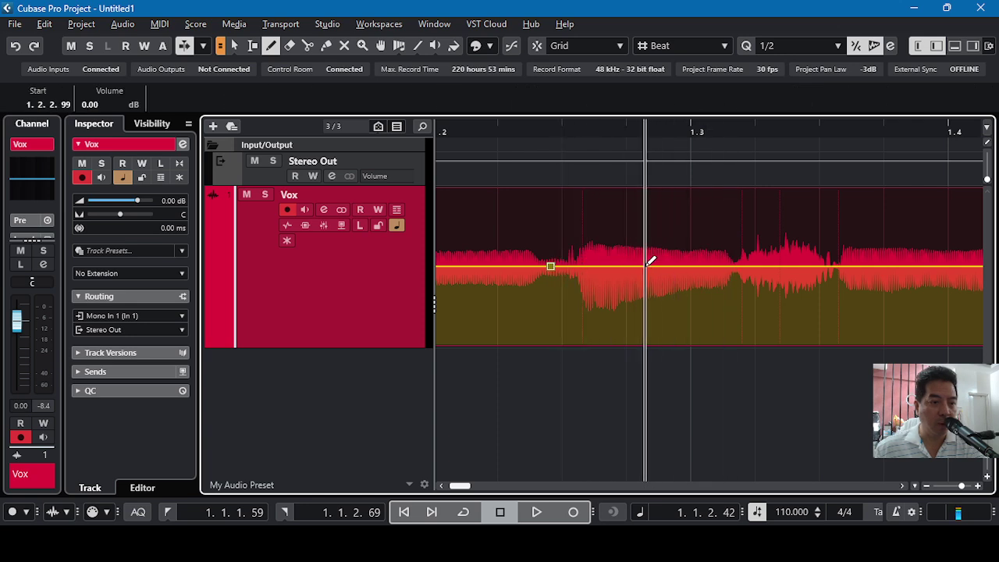
click(596, 266)
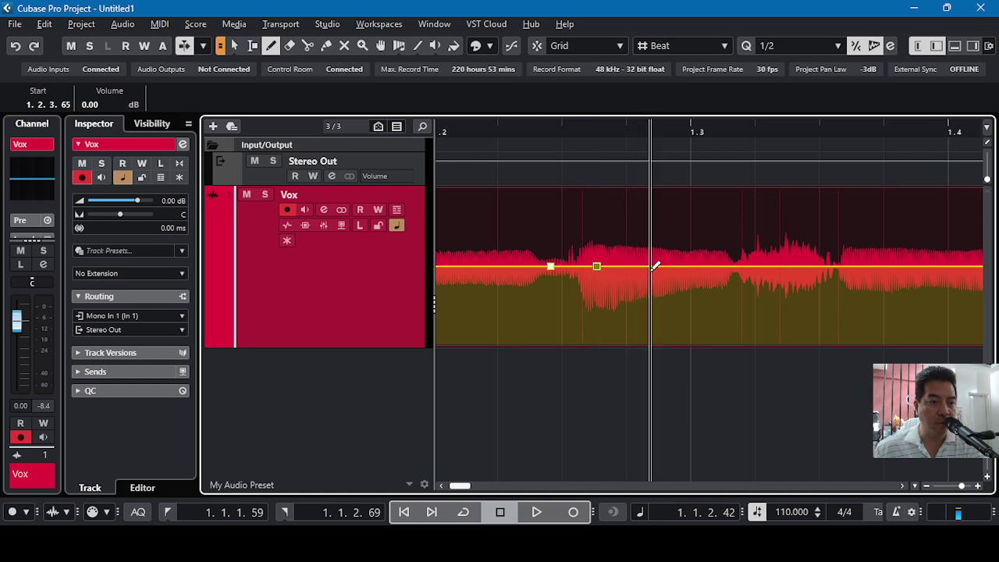
click(649, 266)
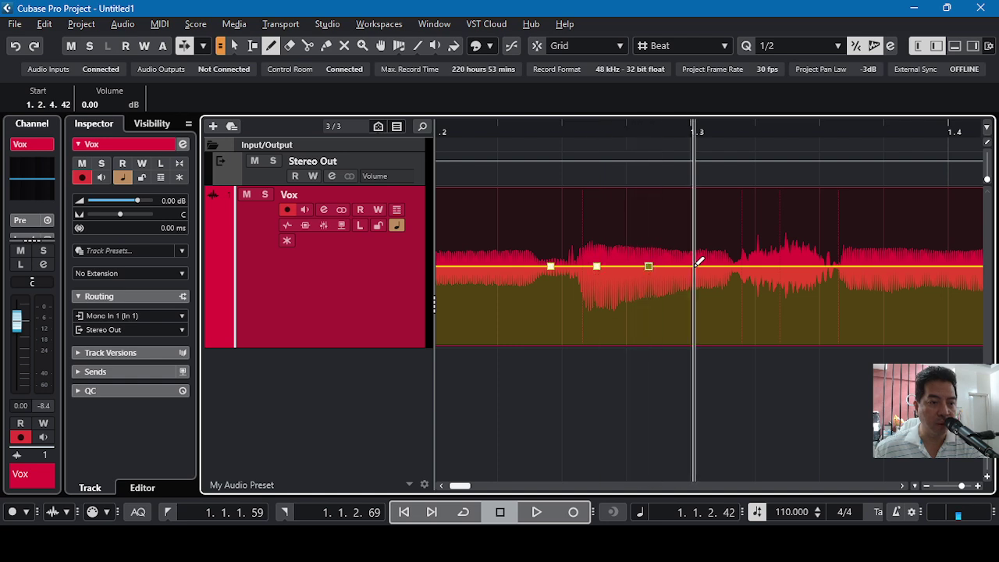
click(694, 266)
click(733, 266)
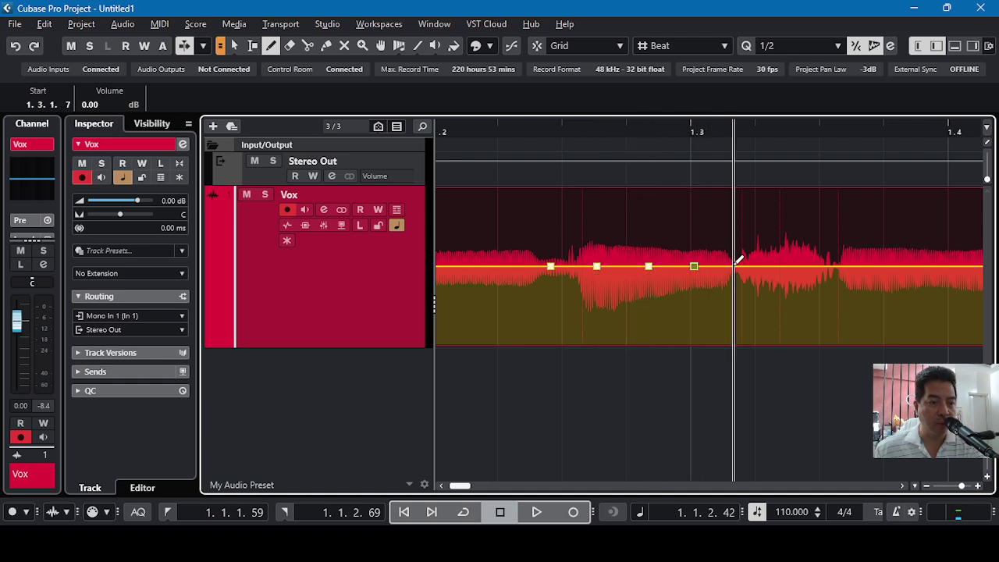
right_click(600, 258)
click(610, 293)
click(607, 294)
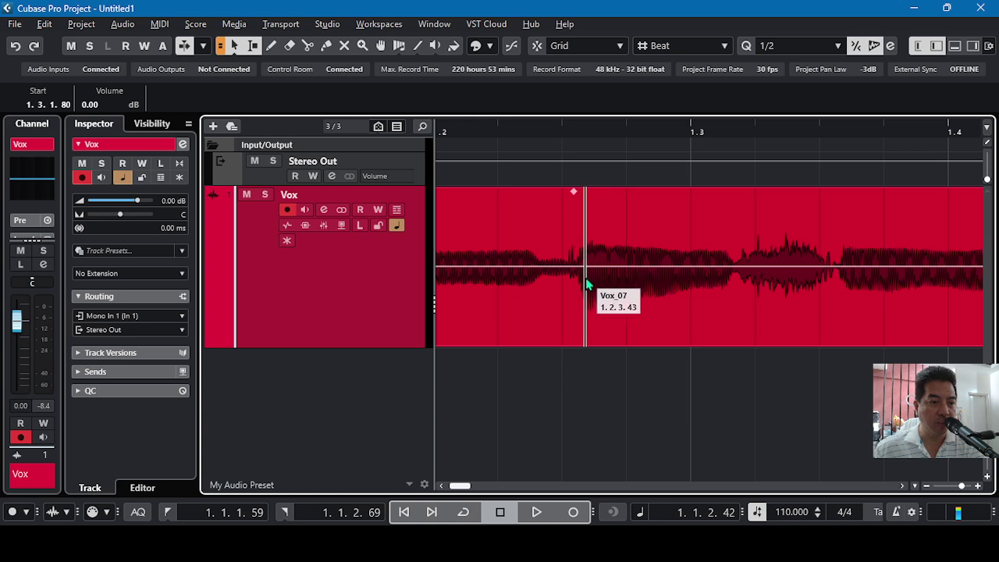
right_click(570, 316)
Drag envelope points up, one to about 2.86 dB, then undo the last point change.
click(609, 315)
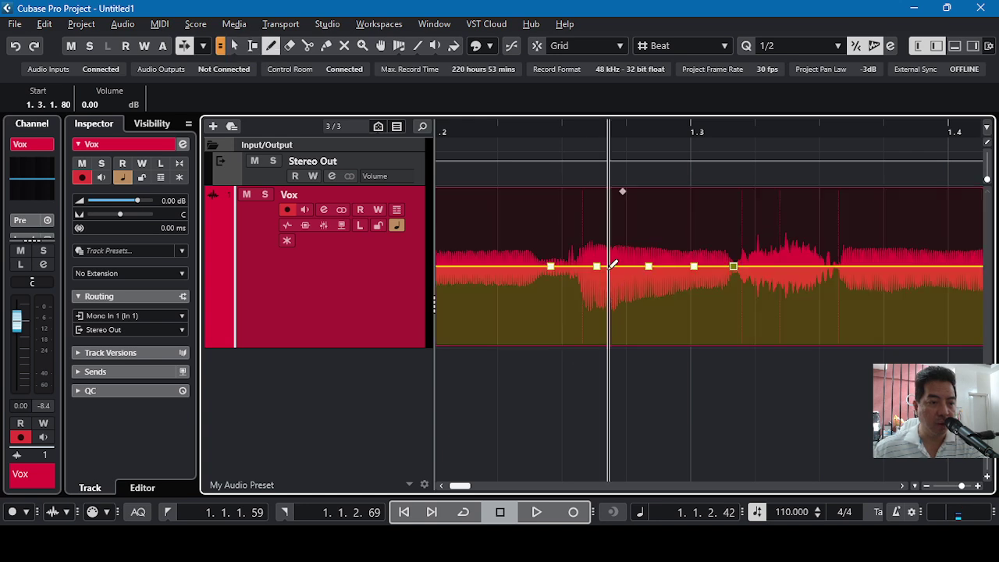
mouse_move(597, 270)
mouse_down()
mouse_move(597, 218)
mouse_move(593, 301)
mouse_move(593, 284)
mouse_move(652, 264)
mouse_move(653, 242)
mouse_move(657, 261)
mouse_move(700, 237)
mouse_up()
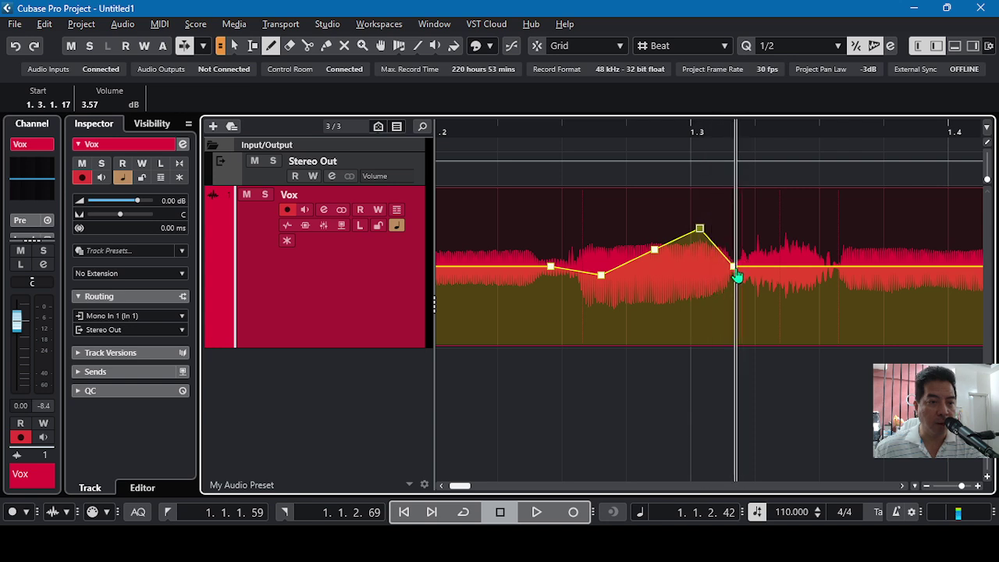
mouse_move(734, 267)
mouse_down()
mouse_move(736, 243)
mouse_move(734, 275)
mouse_up()
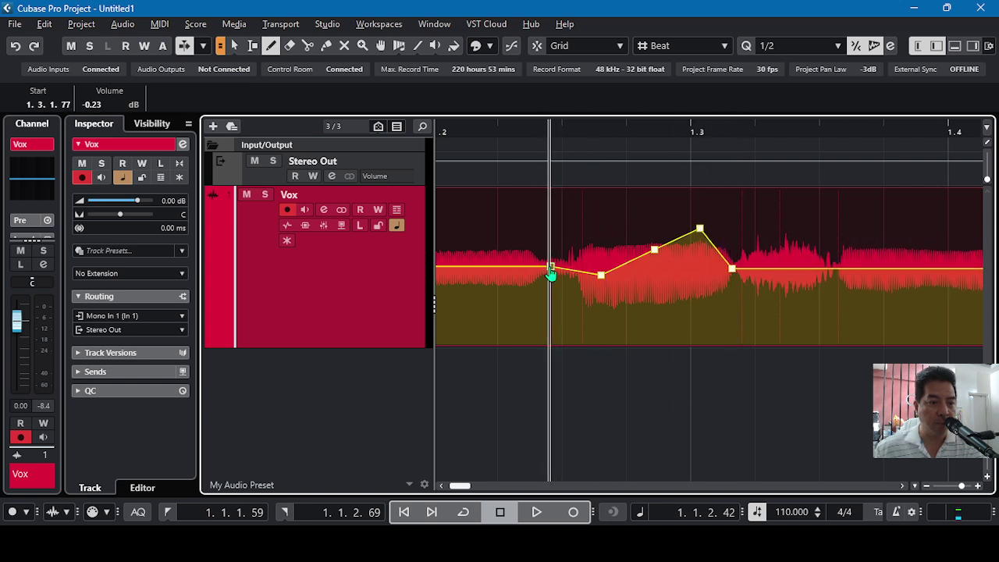
drag(551, 273, 555, 266)
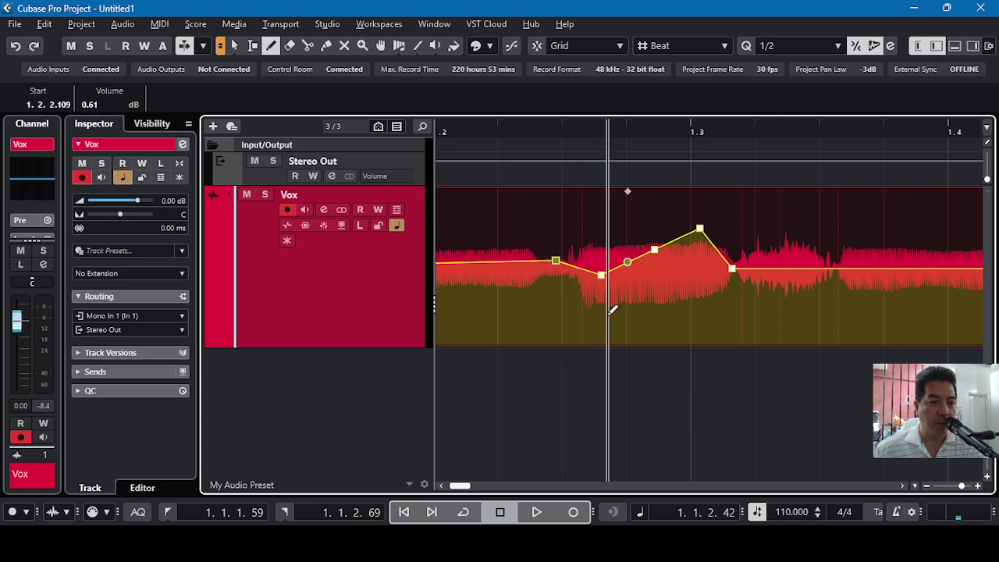
click(17, 47)
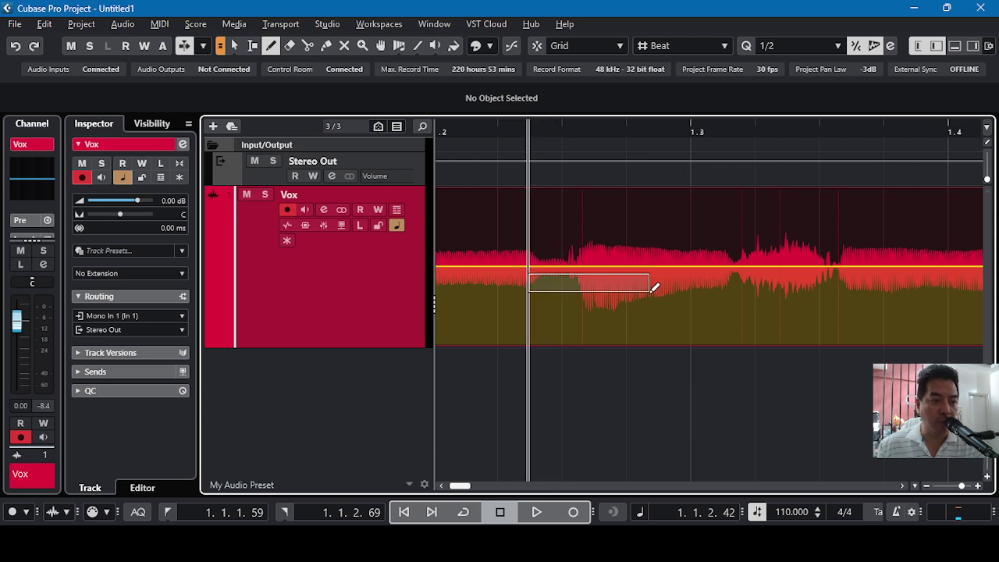
Draw a freehand volume curve following the phrase, then scroll the view toward bar 2.
drag(652, 287, 535, 245)
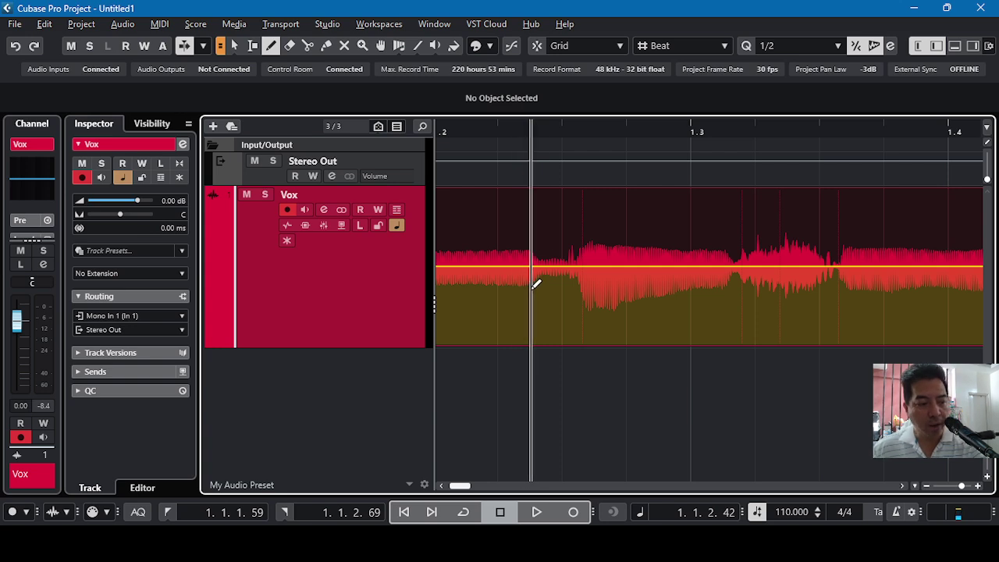
mouse_move(532, 261)
mouse_down()
mouse_move(563, 282)
mouse_move(660, 277)
mouse_move(679, 261)
mouse_move(735, 285)
mouse_move(769, 248)
mouse_move(825, 279)
mouse_move(890, 255)
mouse_move(923, 281)
mouse_up()
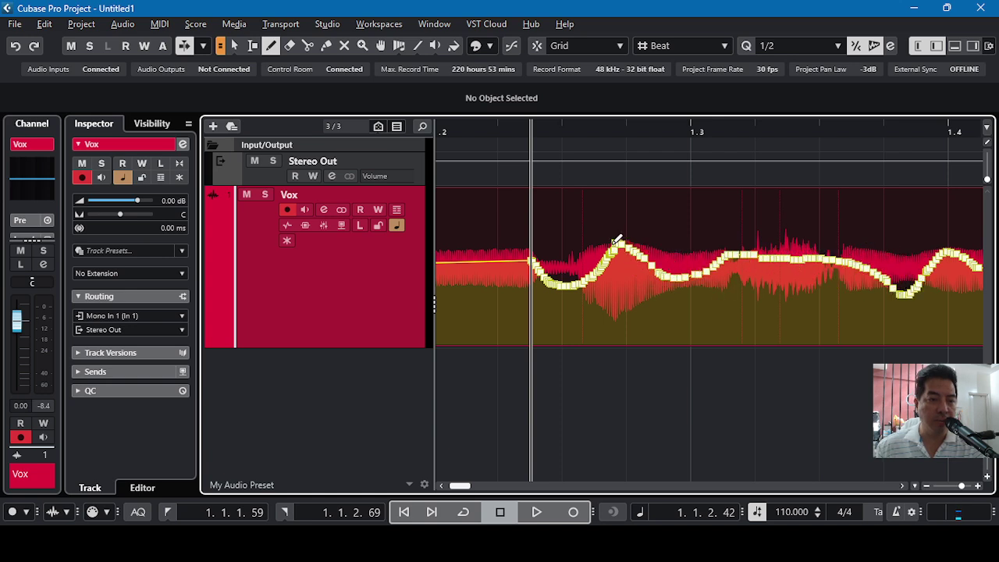
drag(517, 271, 511, 275)
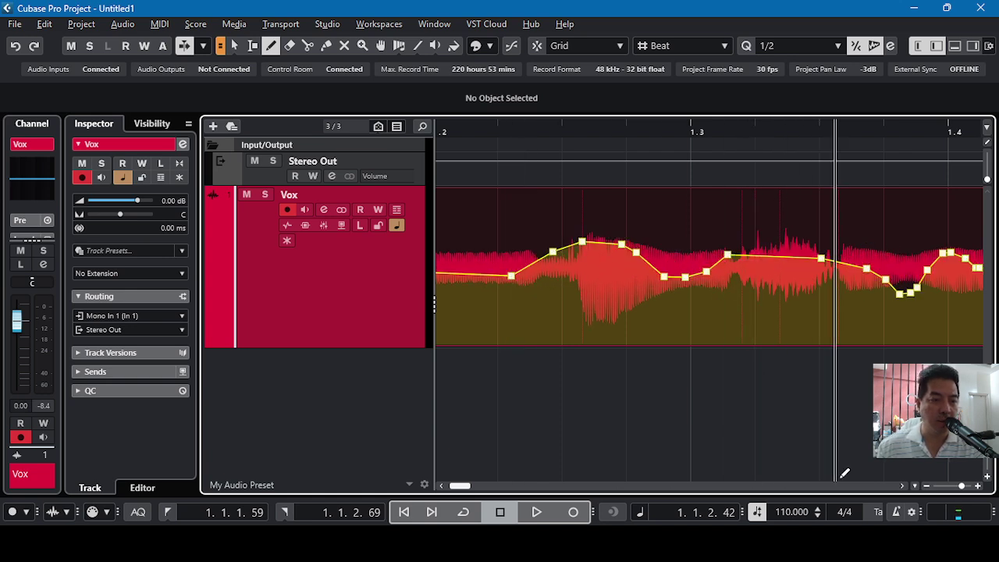
click(901, 486)
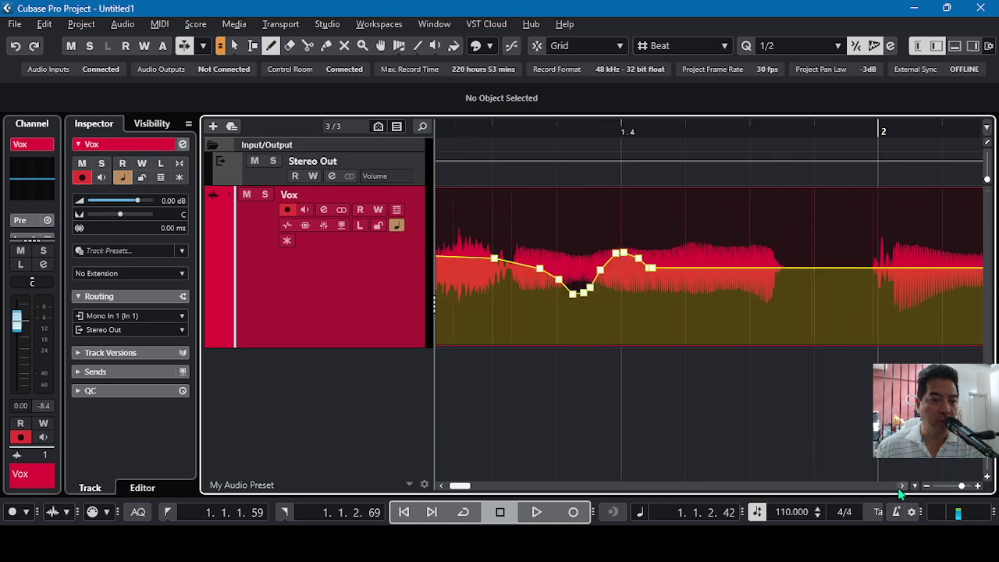
click(901, 486)
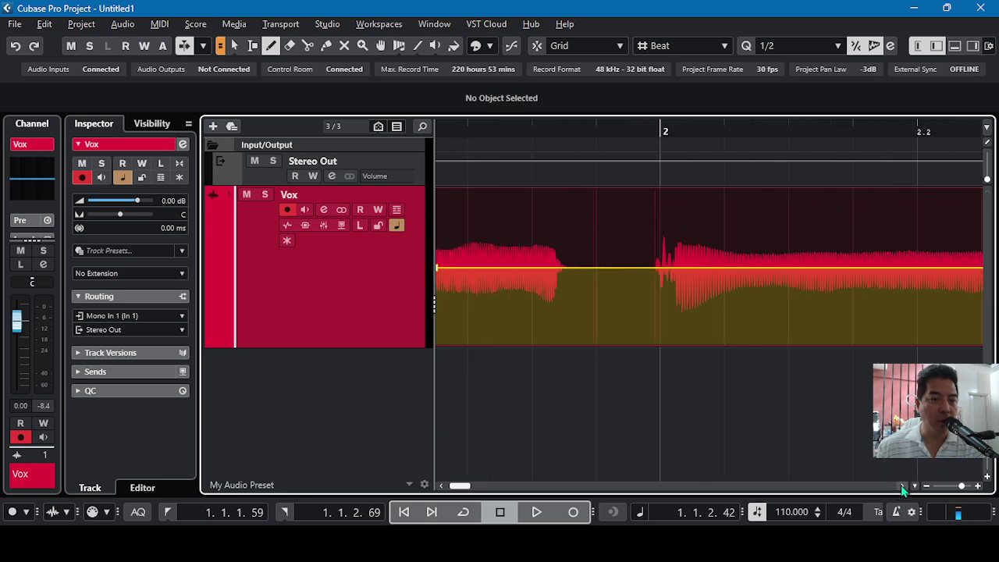
click(441, 485)
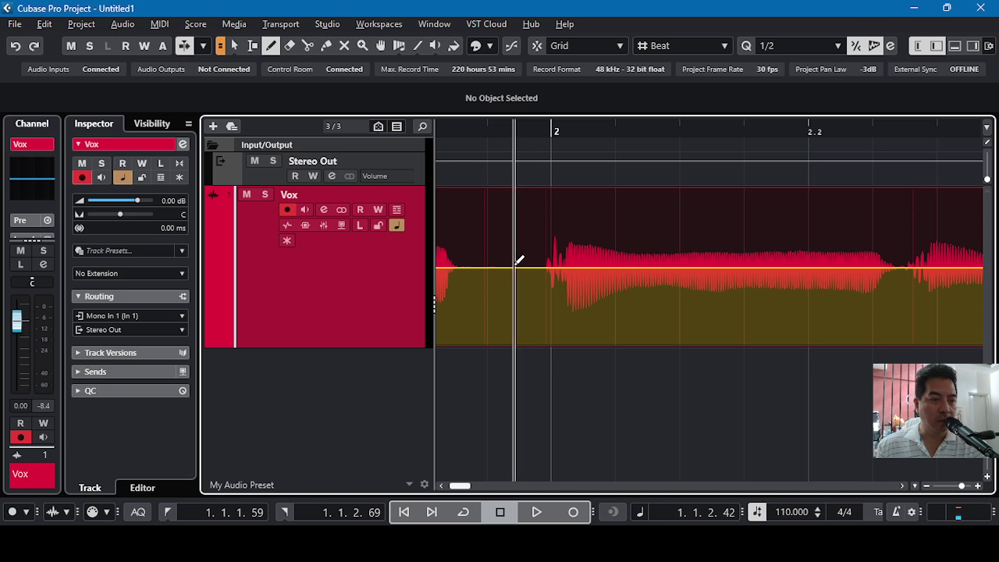
Draw a volume curve of peaks and dips over the Vox_07 phrase after bar 2, then scroll back toward 1.3.
drag(515, 264, 551, 251)
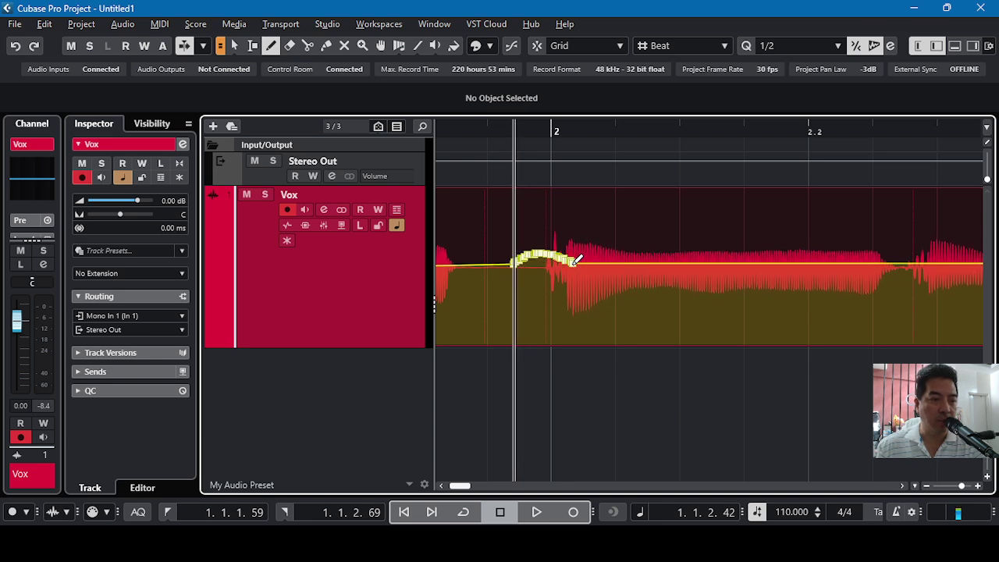
mouse_move(549, 252)
mouse_down()
mouse_move(613, 274)
mouse_move(630, 257)
mouse_move(674, 273)
mouse_move(726, 211)
mouse_move(742, 251)
mouse_move(780, 217)
mouse_move(830, 278)
mouse_move(870, 248)
mouse_up()
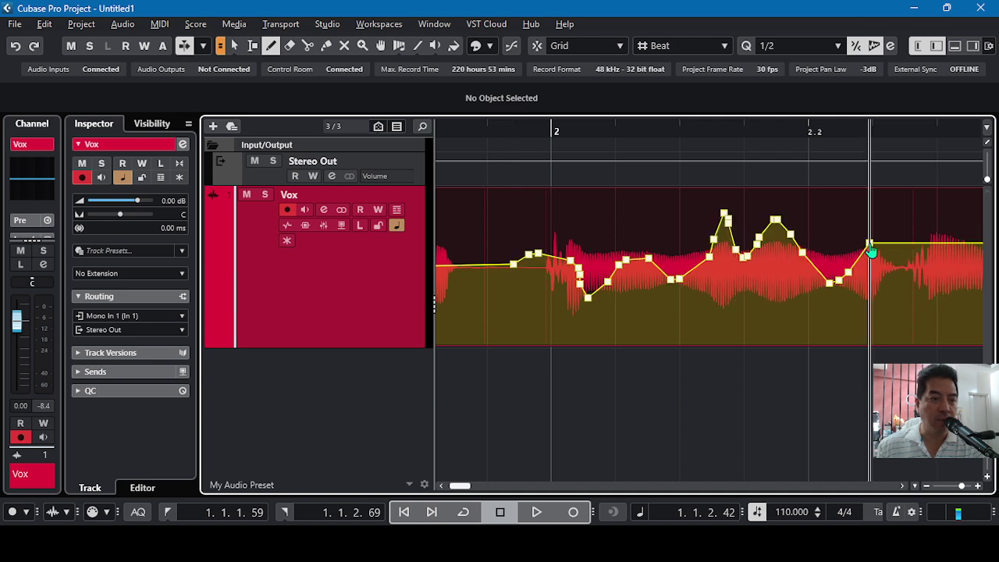
click(441, 485)
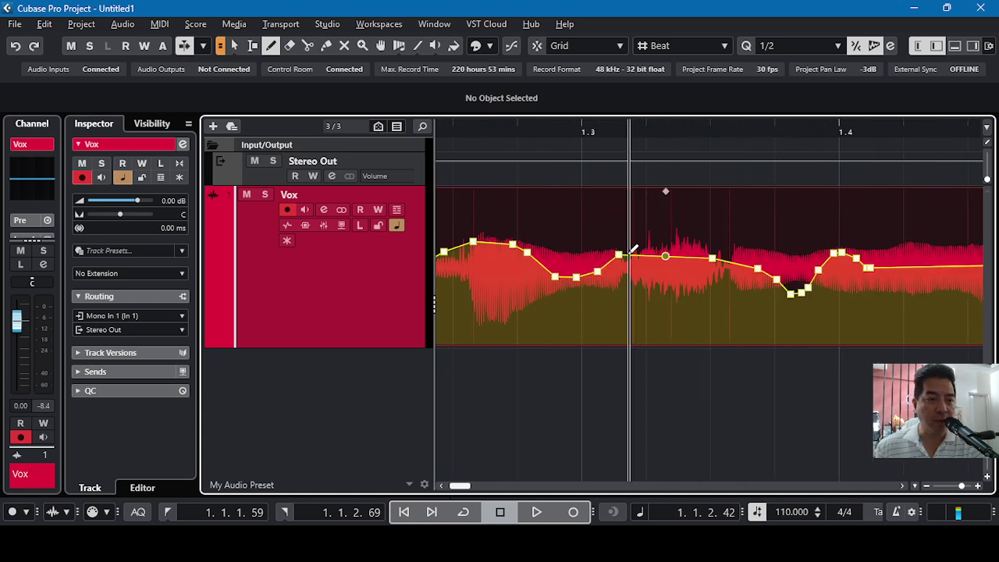
Range-select the sibilant just after 1.3 and pull its volume down about 4.5 dB.
right_click(635, 308)
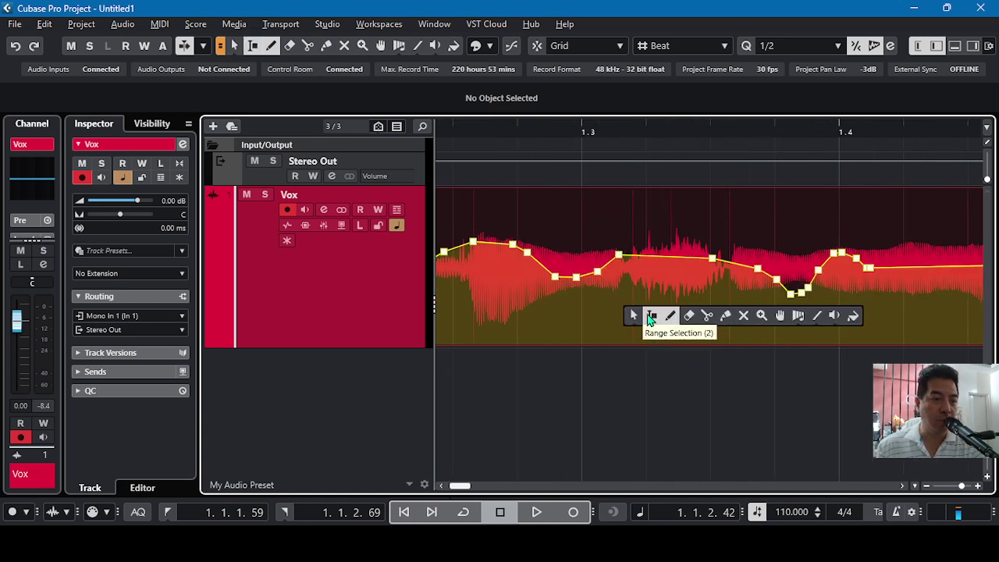
click(652, 320)
mouse_move(625, 262)
mouse_down()
mouse_move(718, 272)
mouse_move(698, 209)
mouse_move(677, 192)
mouse_up()
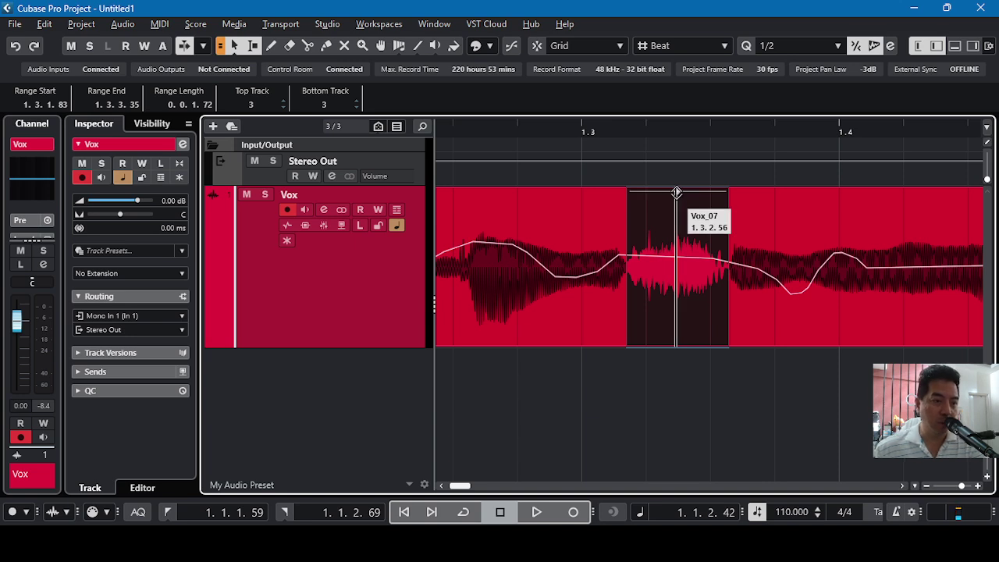
drag(676, 193, 671, 254)
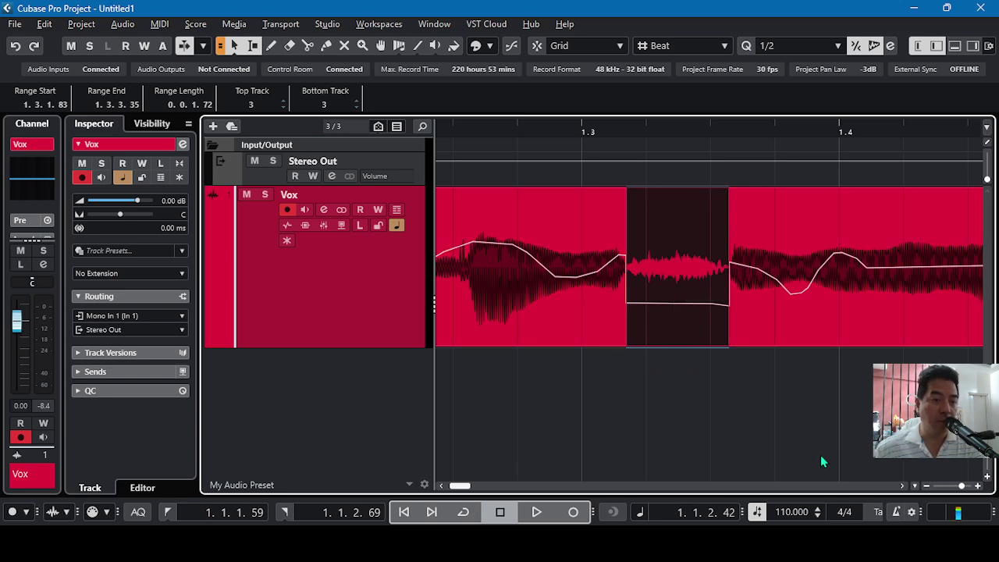
drag(903, 487, 903, 487)
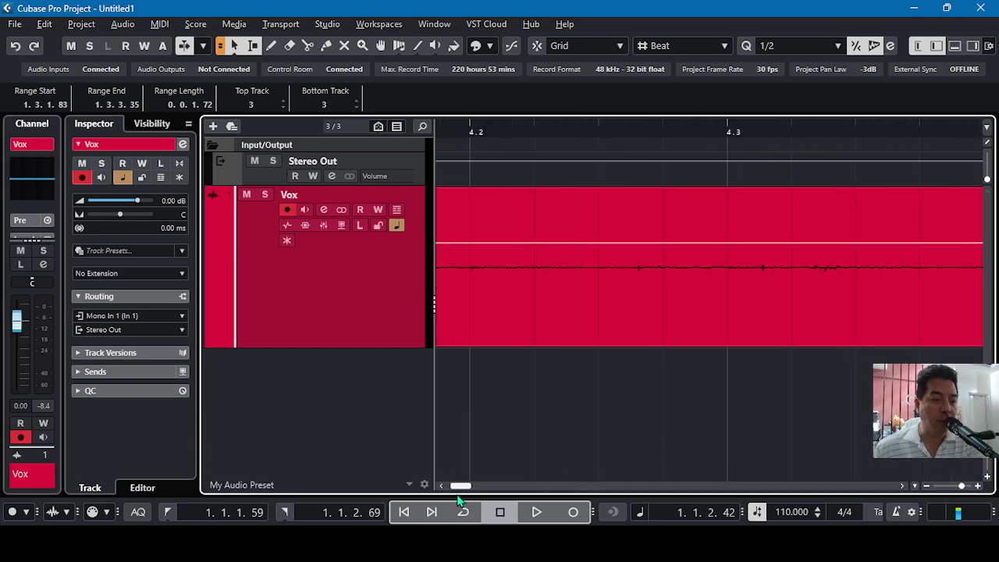
Range-select the short sound before bar 1 and drag its volume into a dip, then select the whole Vox_07 clip.
click(500, 511)
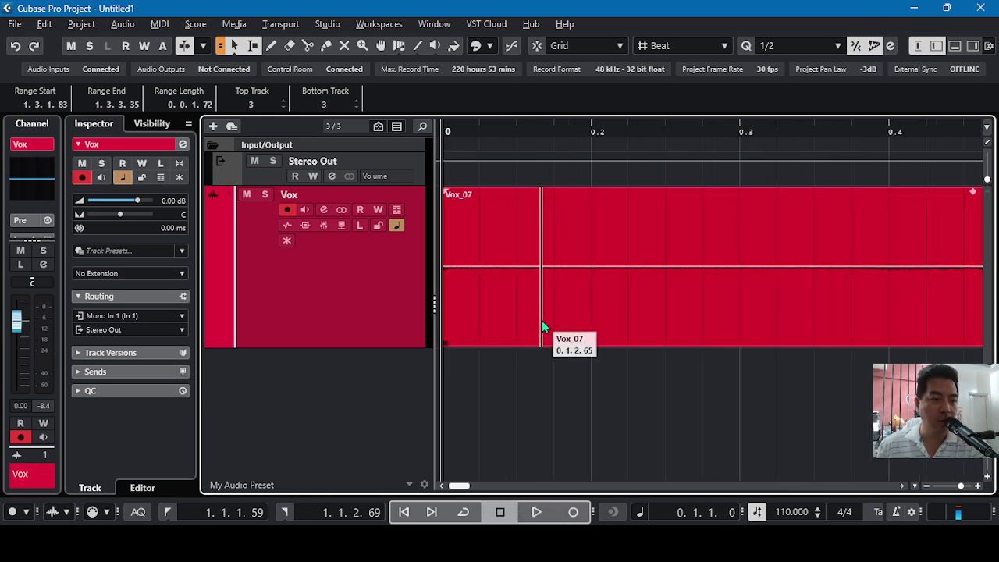
key(g)
key(g)
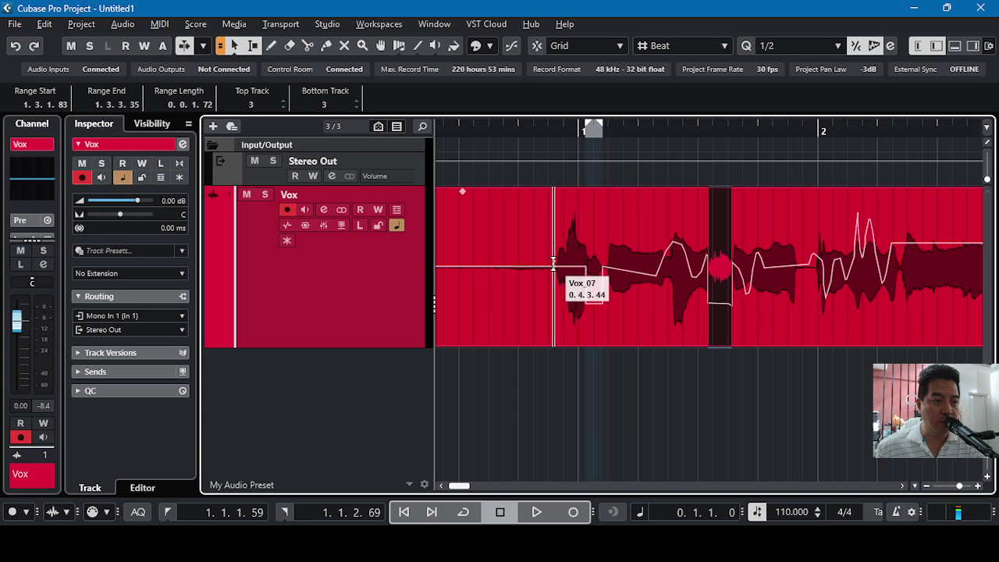
key(h)
key(h)
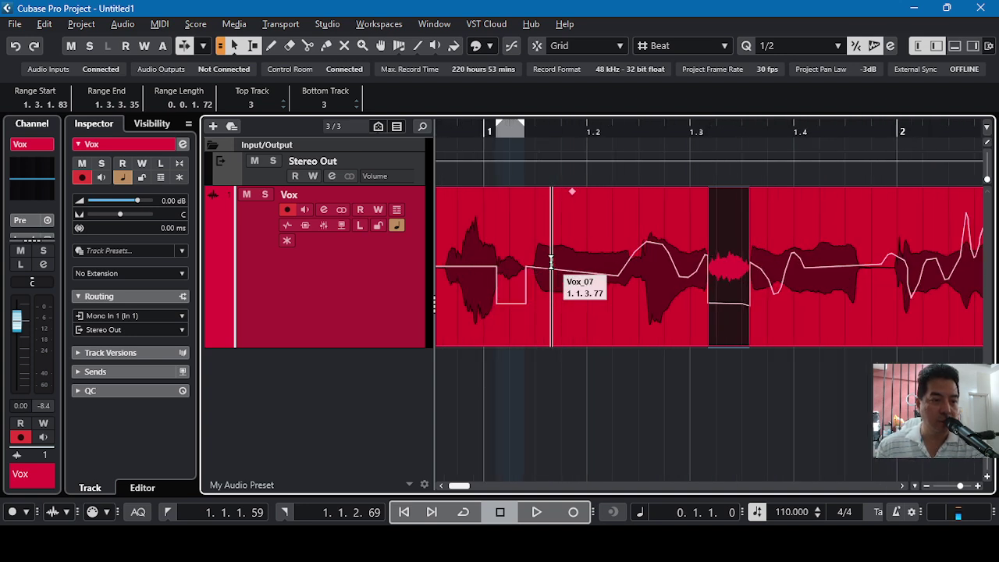
click(441, 485)
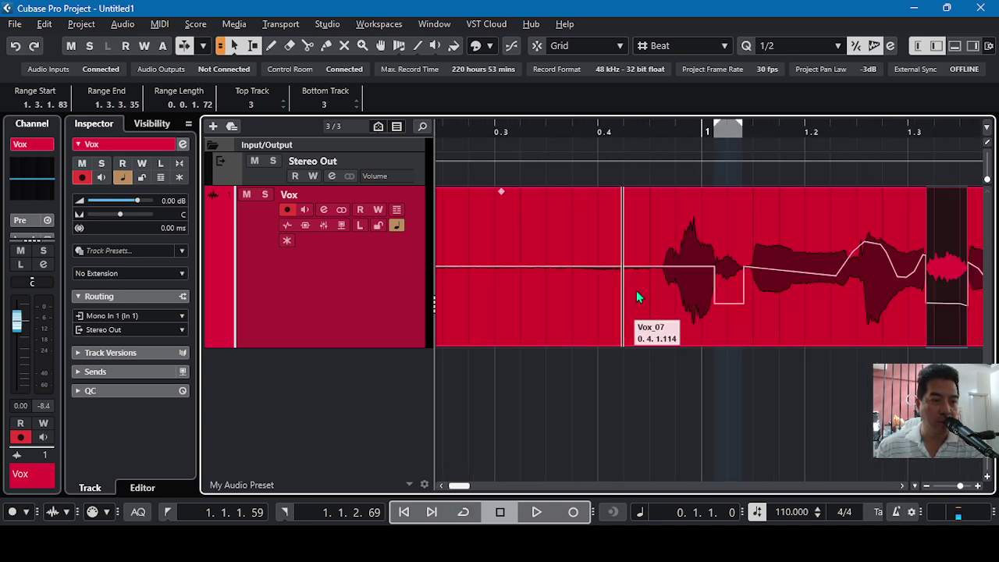
drag(656, 264, 712, 271)
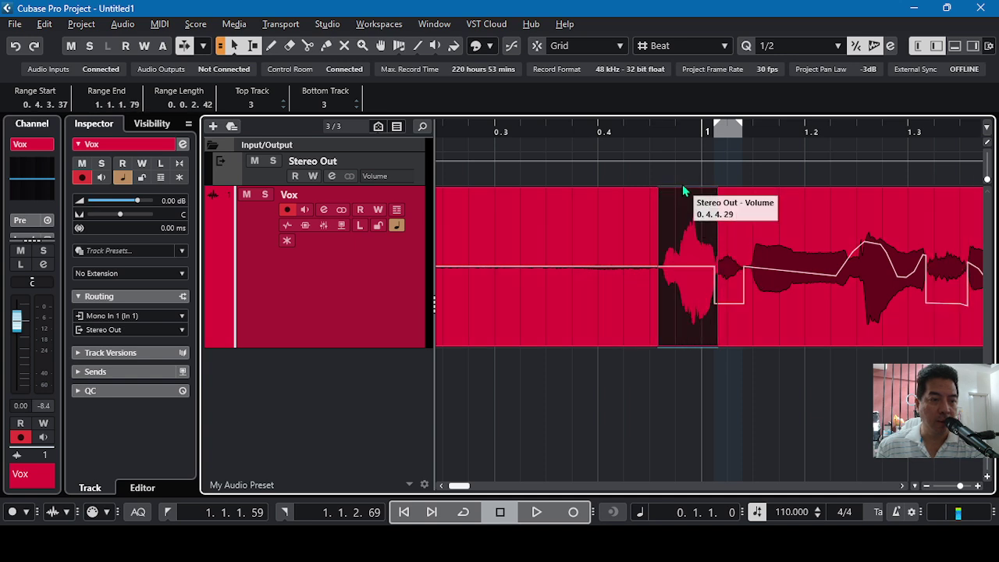
drag(687, 193, 688, 229)
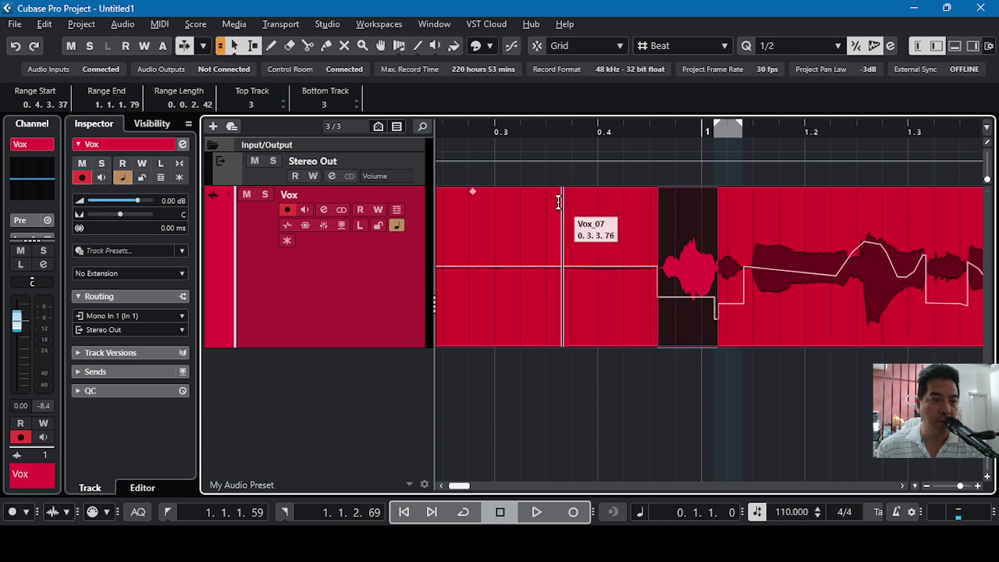
click(570, 405)
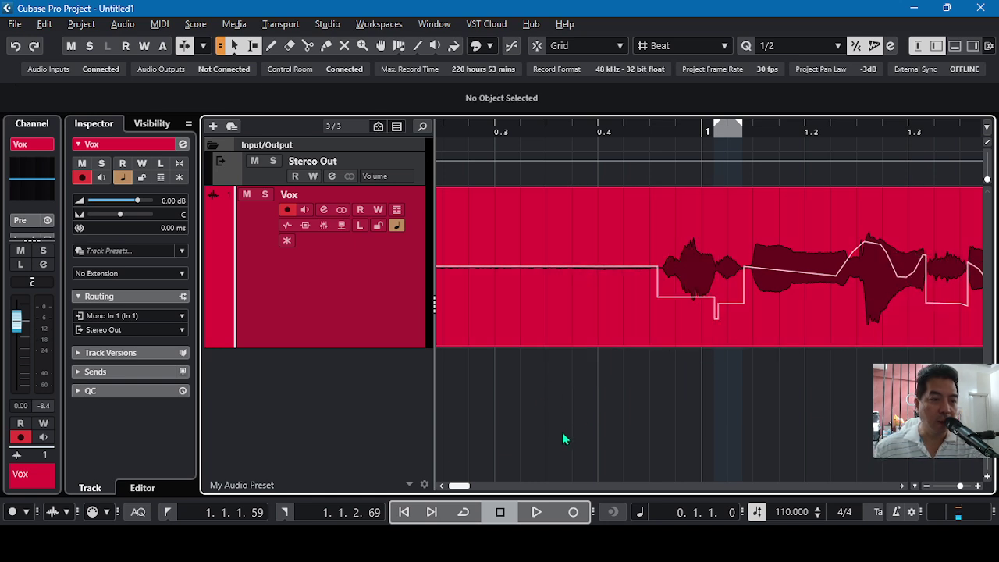
drag(583, 377, 984, 156)
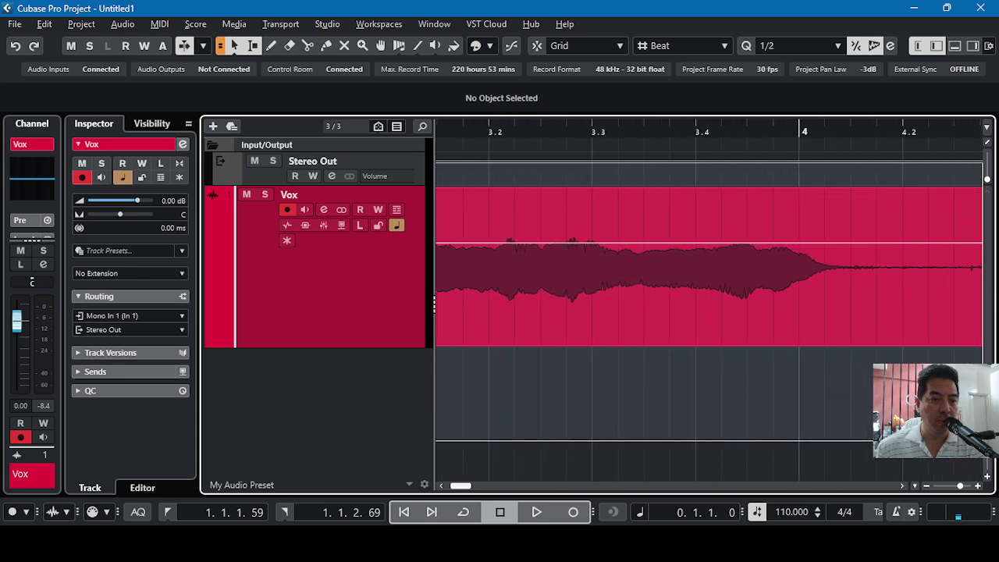
drag(985, 156, 510, 465)
click(441, 485)
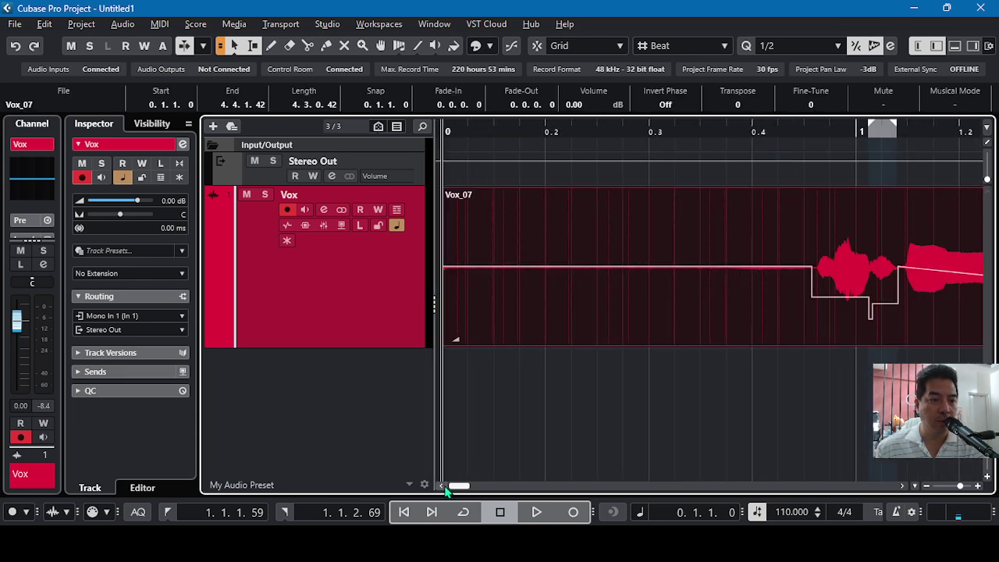
click(617, 407)
mouse_move(583, 333)
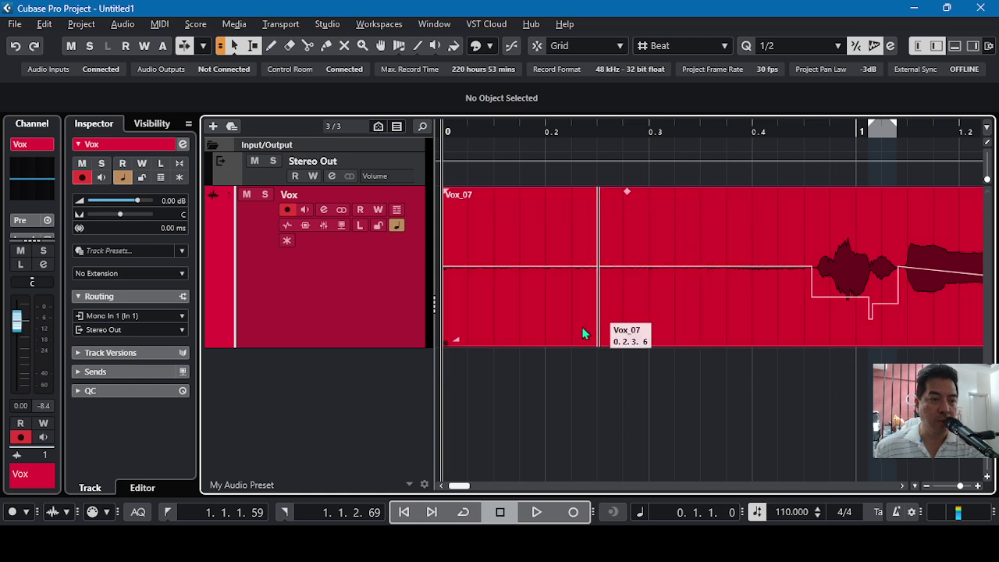
key(g)
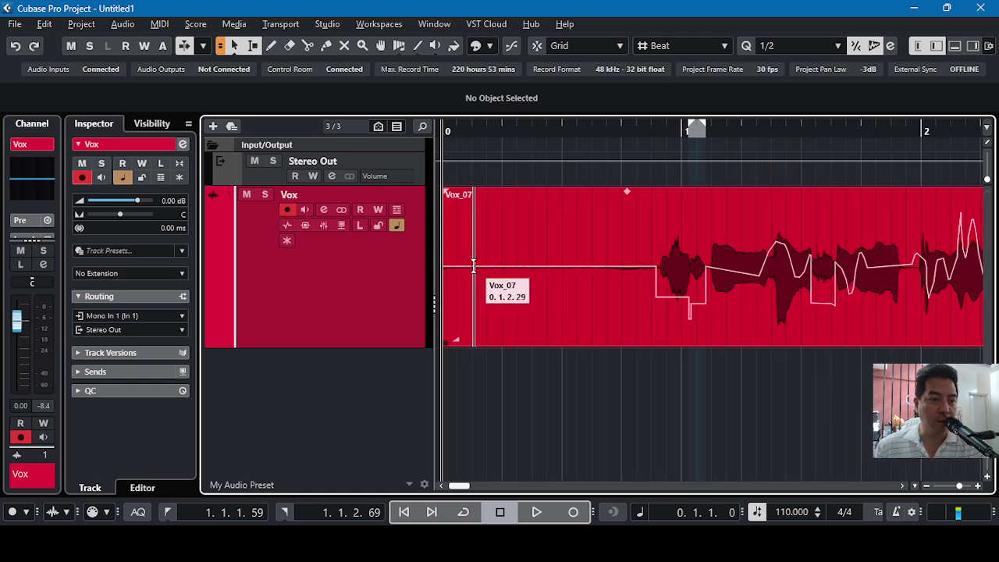
key(g)
key(g)
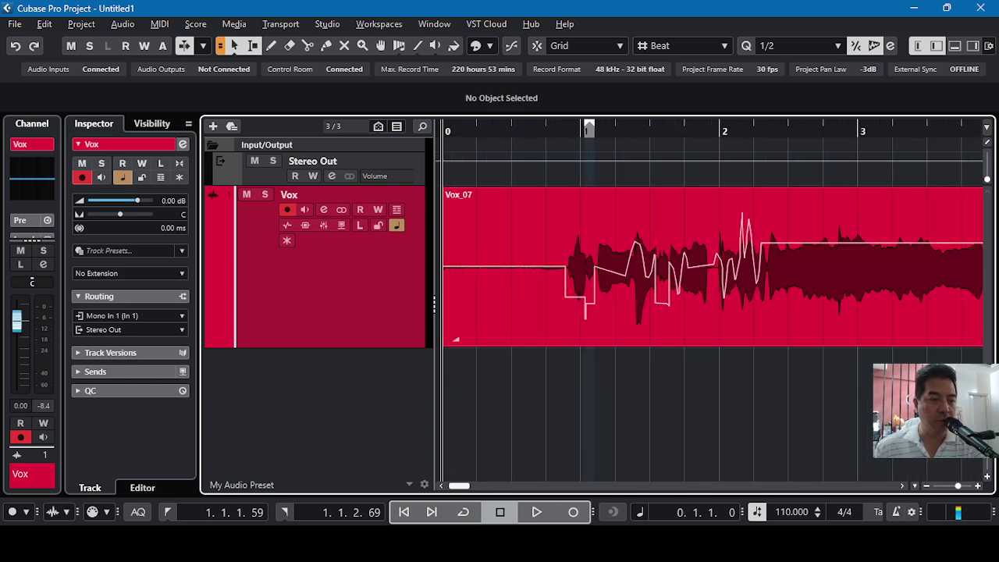
key(space)
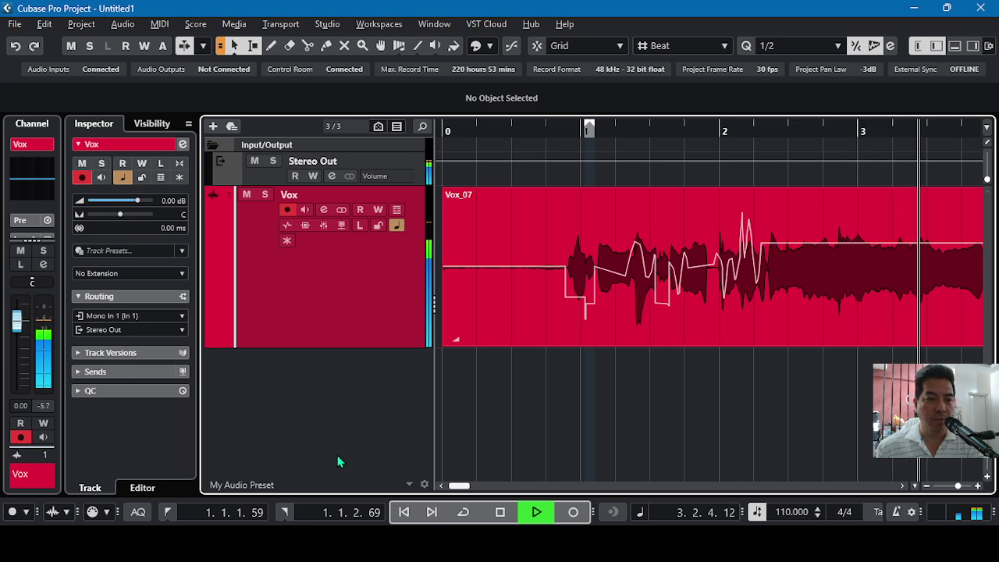
key(space)
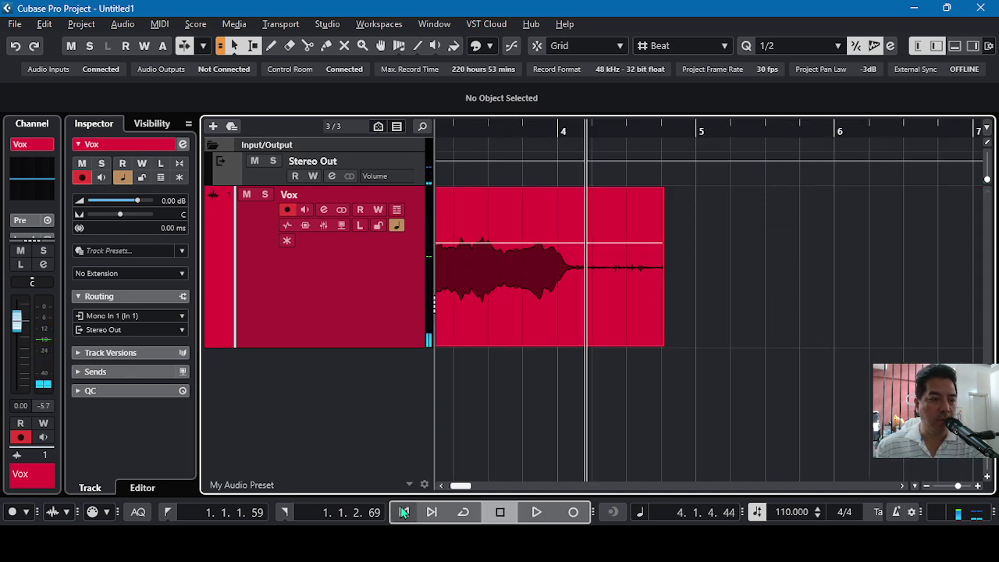
click(441, 485)
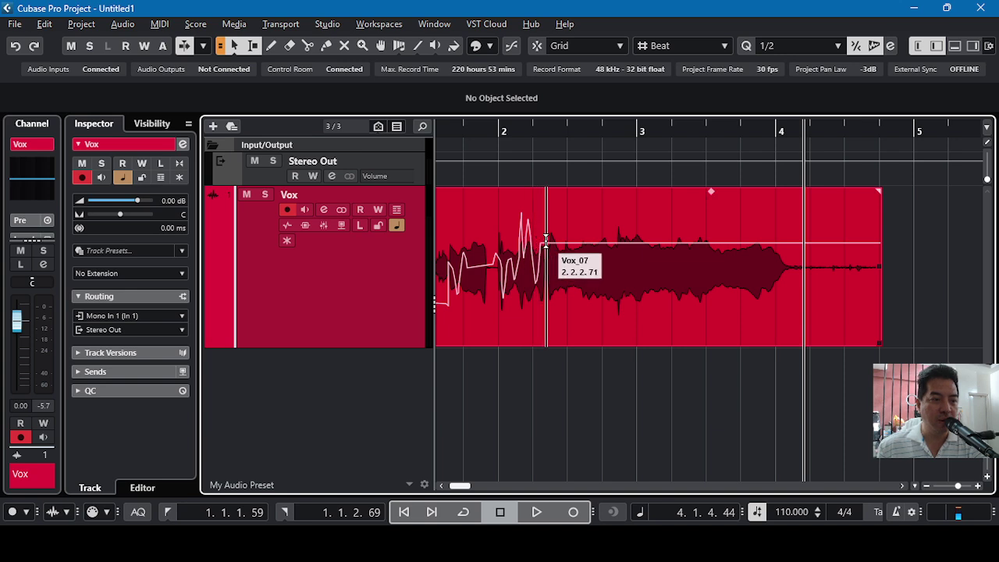
Lower the 2.2.2.71–4.1.2.66 phrase about 1.4 dB and play it back from the start to check.
drag(546, 242, 788, 261)
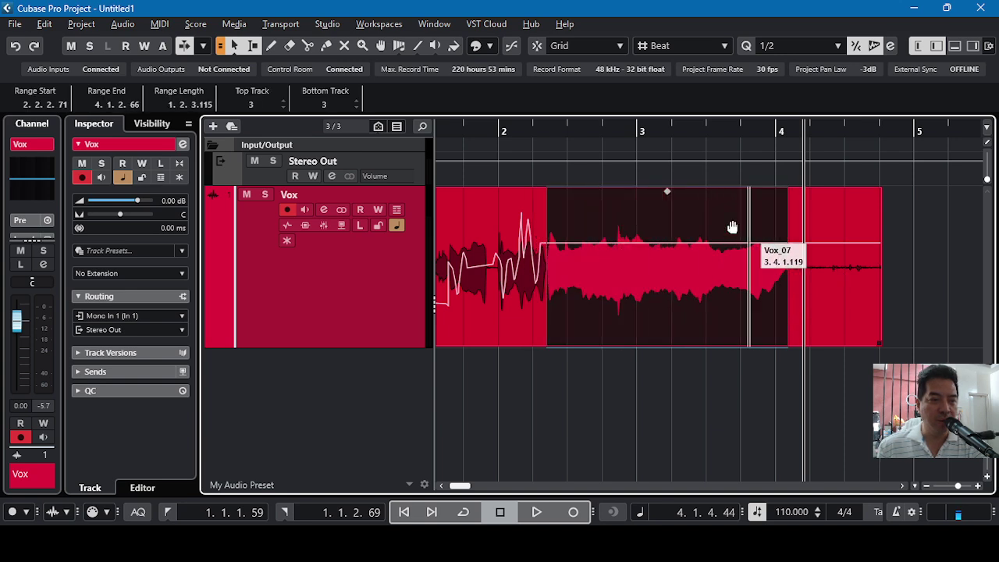
drag(668, 193, 669, 205)
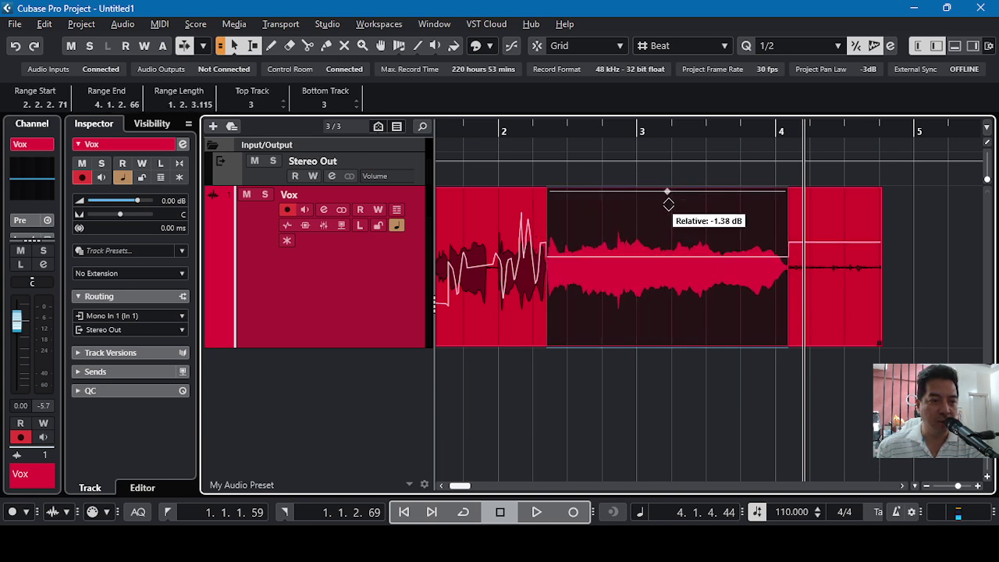
click(404, 512)
click(538, 510)
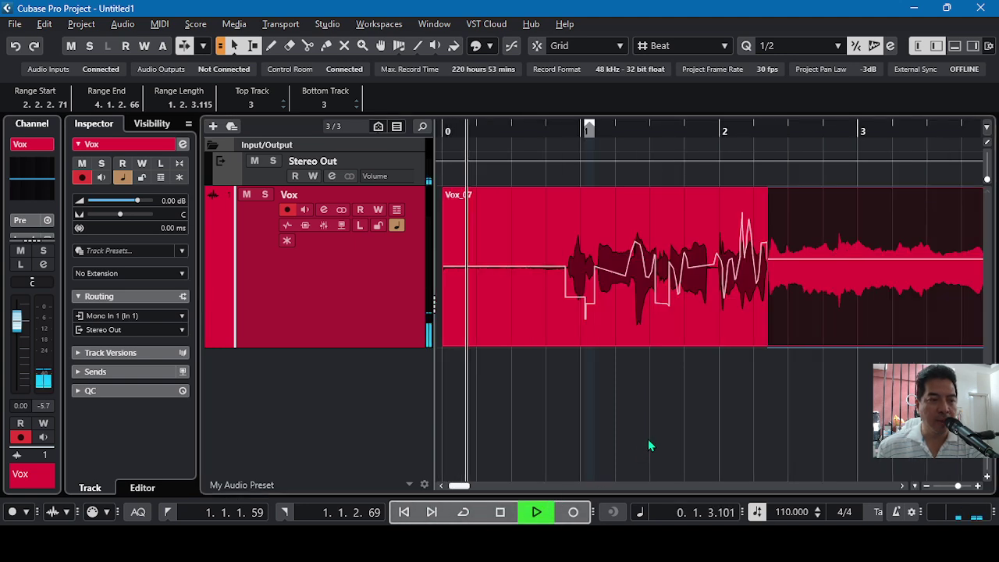
click(807, 462)
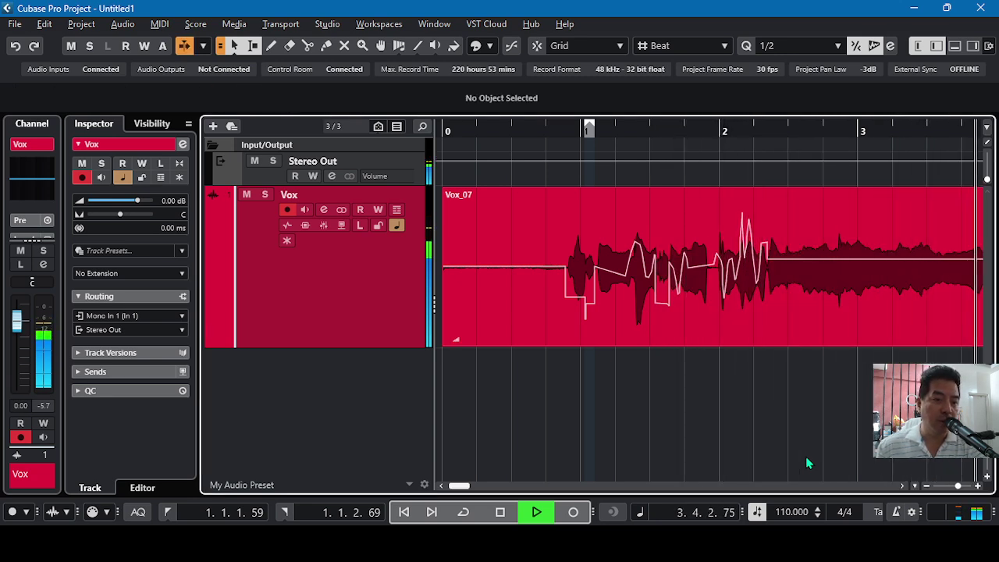
key(space)
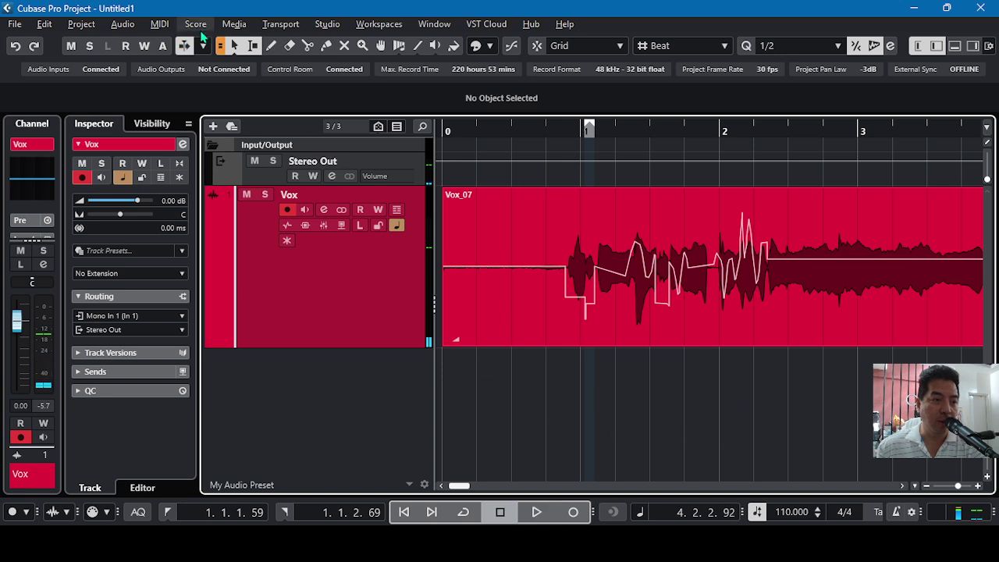
click(403, 514)
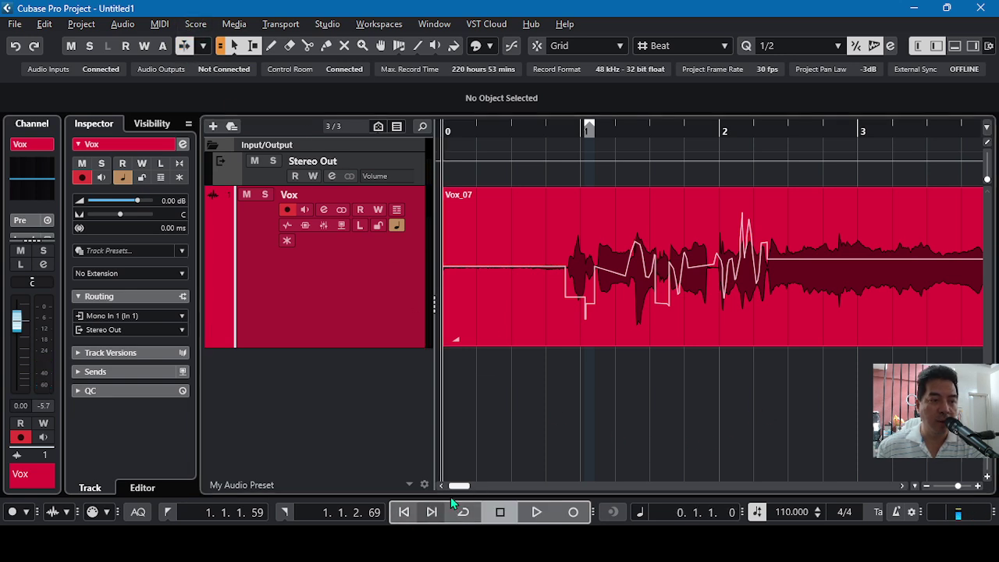